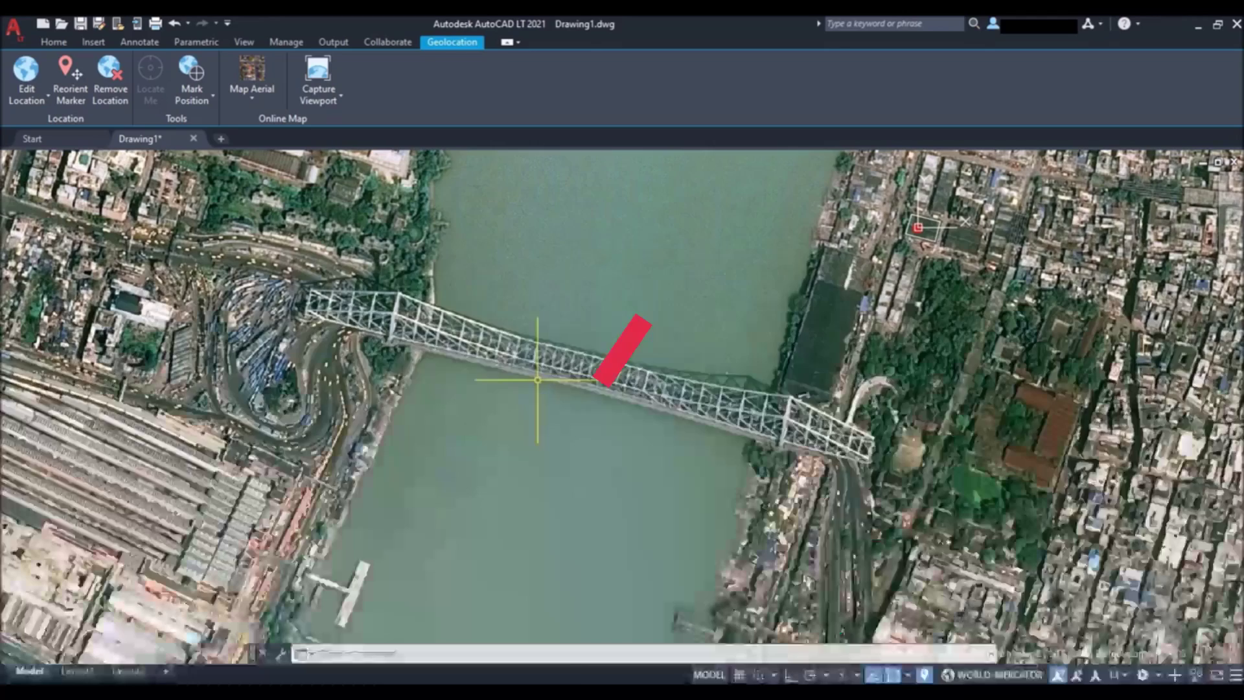
- Look around the previous city map, then switch to the blank Drawing1 with no map loaded
{"action": "scroll", "coordinate": [537, 382], "scroll_direction": "down", "scroll_amount": 4}
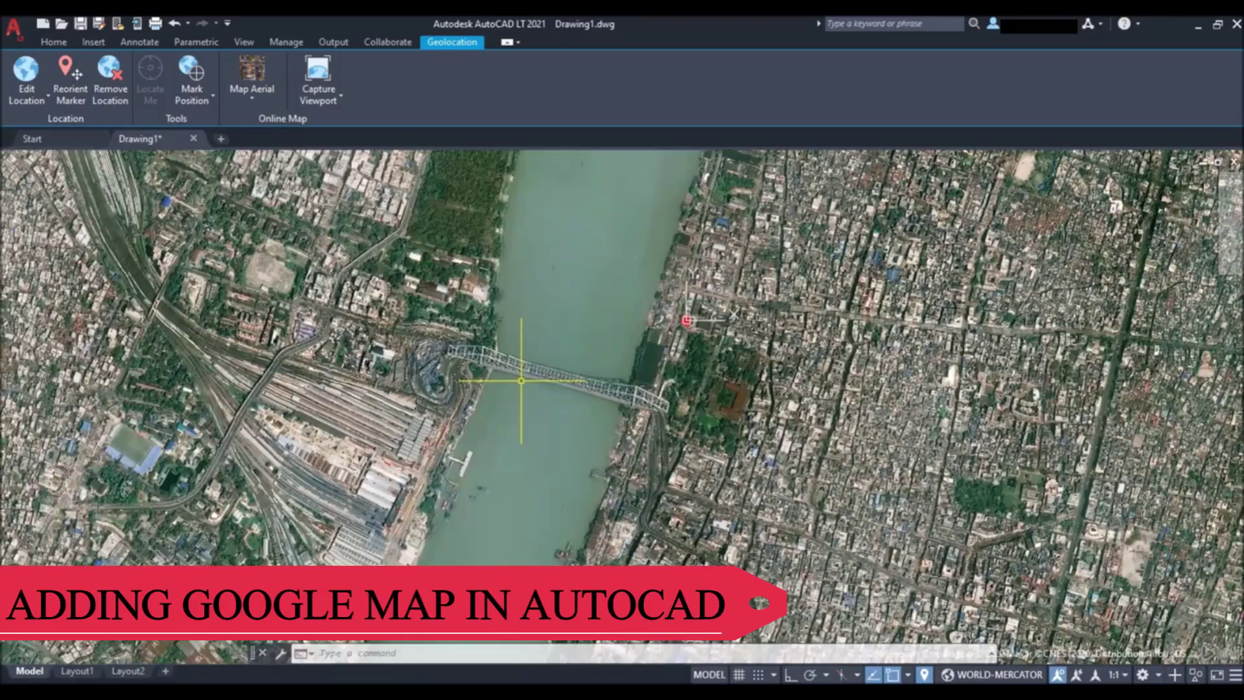
{"action": "scroll", "coordinate": [521, 380], "scroll_direction": "up", "scroll_amount": 2}
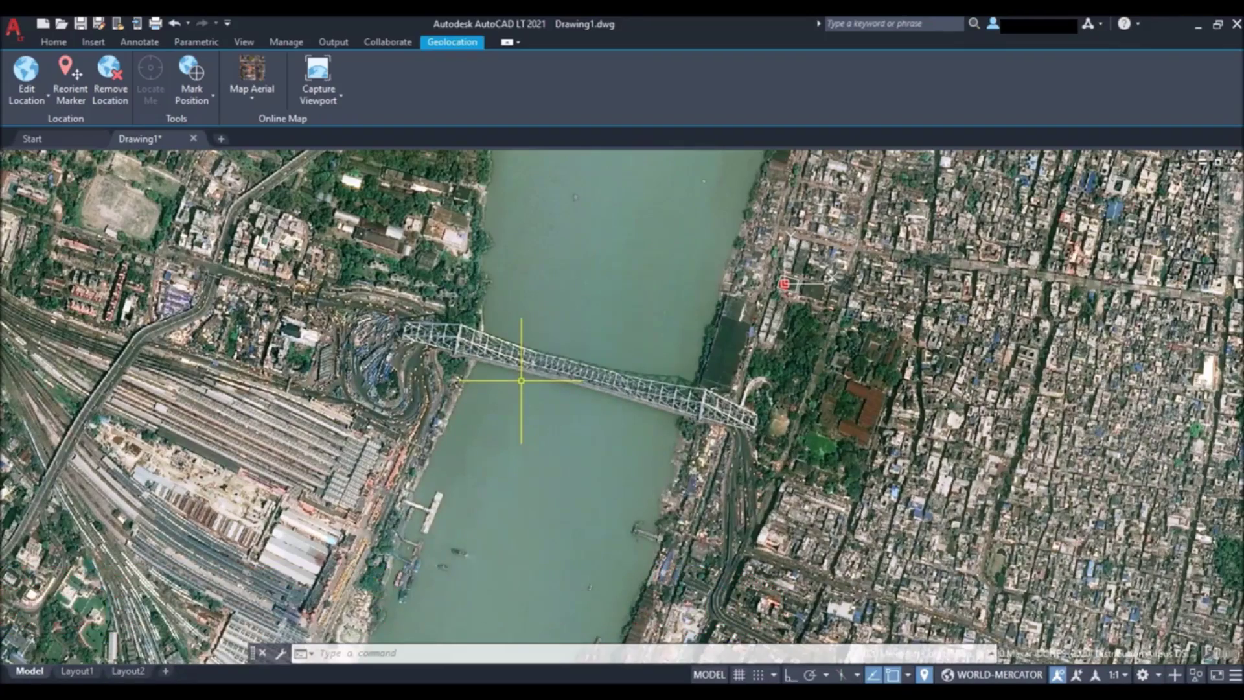
{"action": "middle_click_drag", "start_coordinate": [618, 424], "coordinate": [456, 399]}
{"action": "scroll", "coordinate": [455, 399], "scroll_direction": "down", "scroll_amount": 5}
{"action": "scroll", "coordinate": [347, 355], "scroll_direction": "down", "scroll_amount": 3}
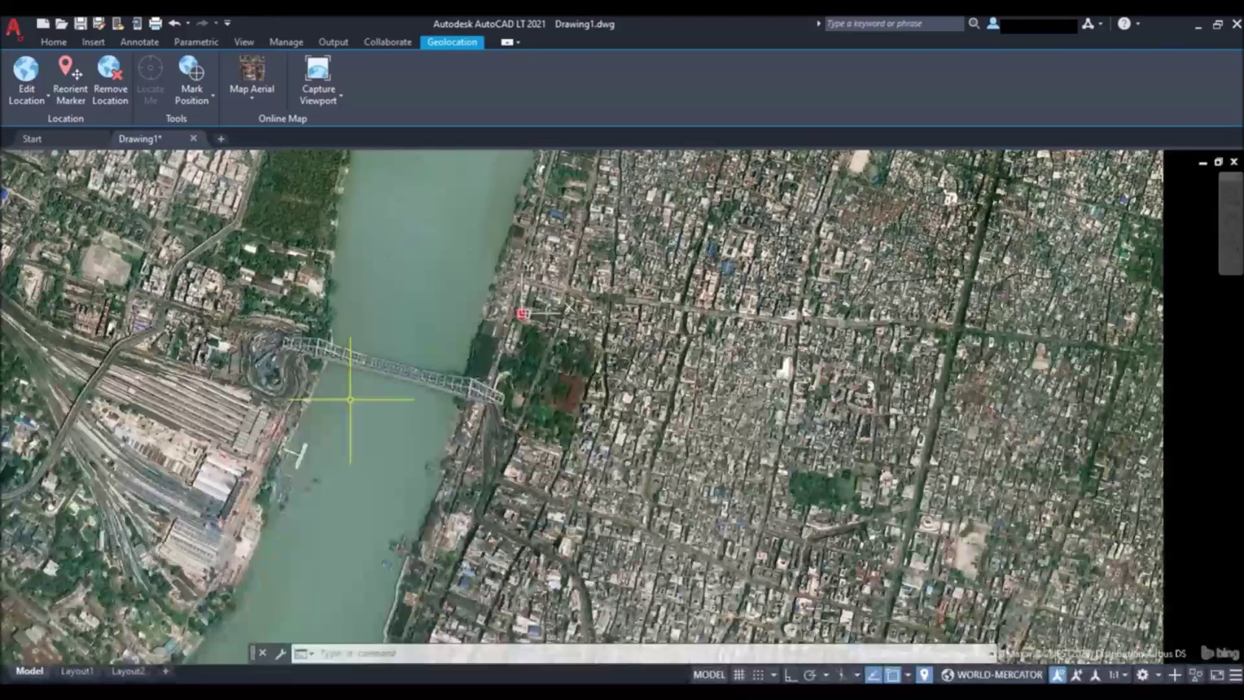
{"action": "left_click", "coordinate": [512, 102]}
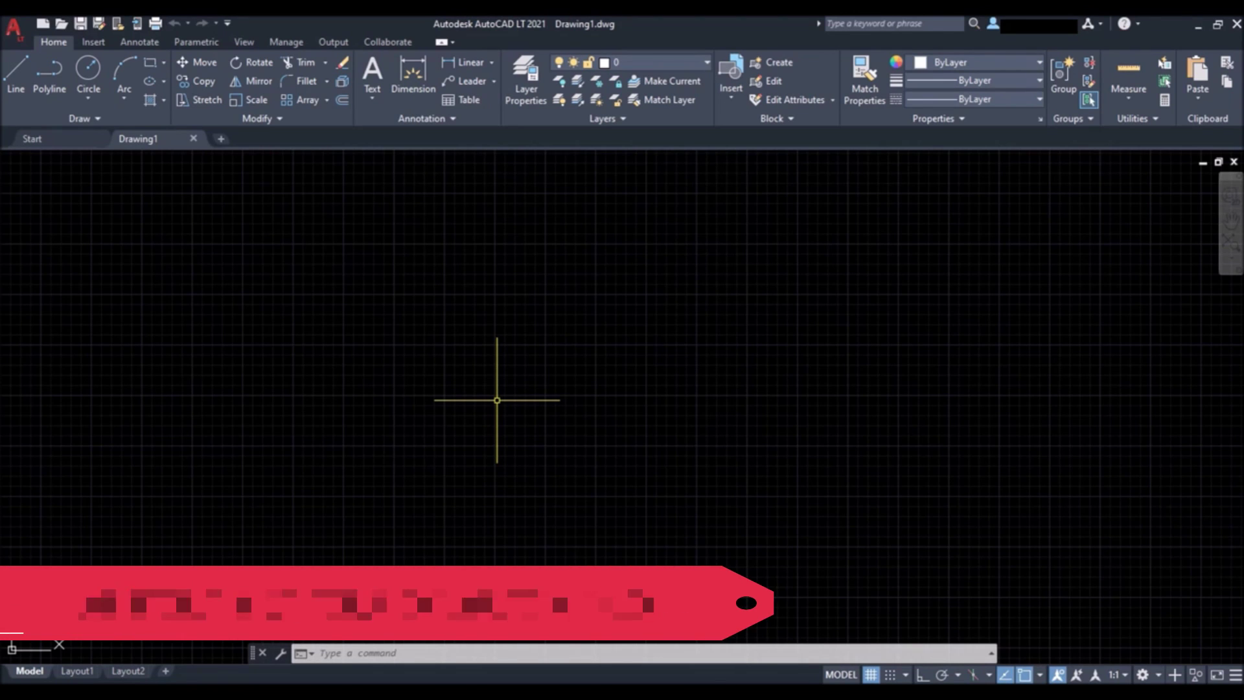
- Set Drawing1's insertion scale units to Meters in the Drawing Units dialog (UN)
{"action": "type", "text": "un"}
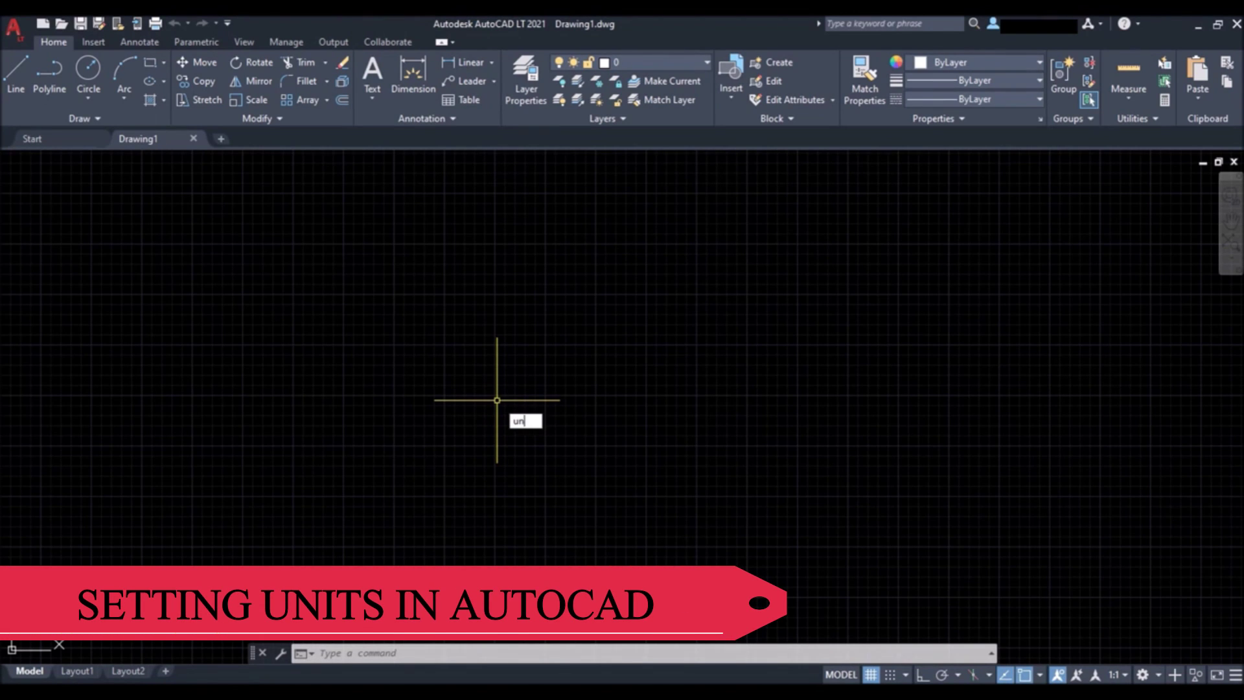
{"action": "key", "text": "Return"}
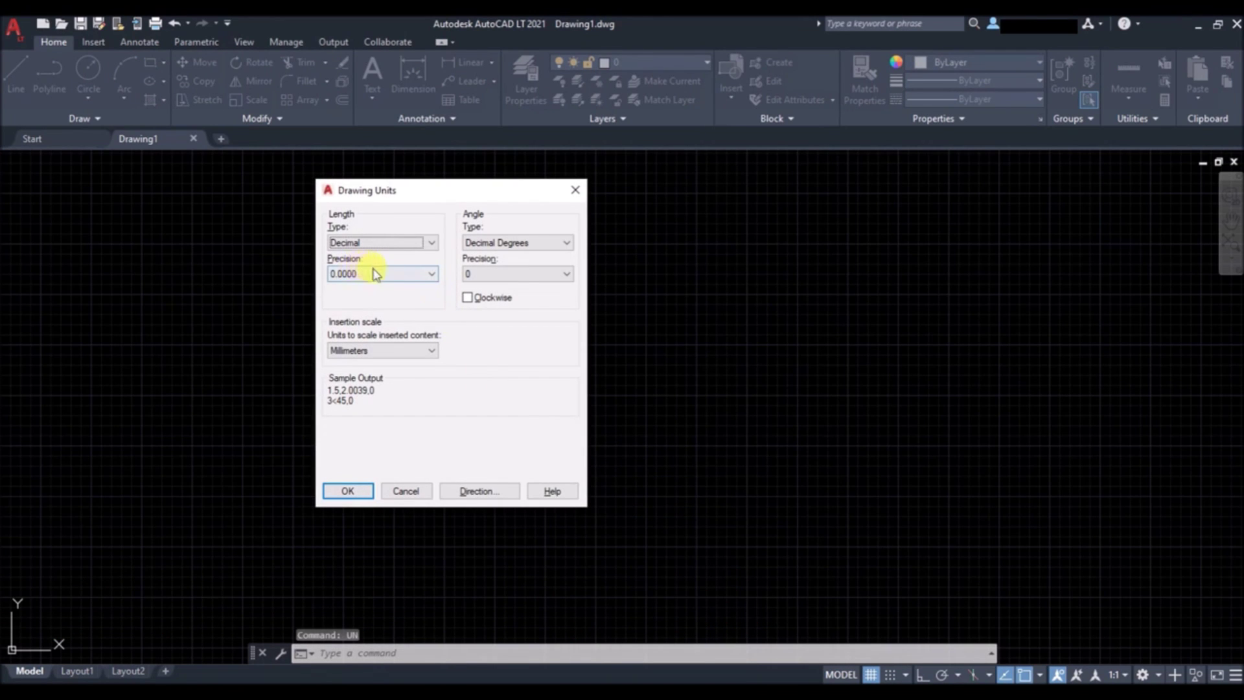
{"action": "left_click", "coordinate": [387, 353]}
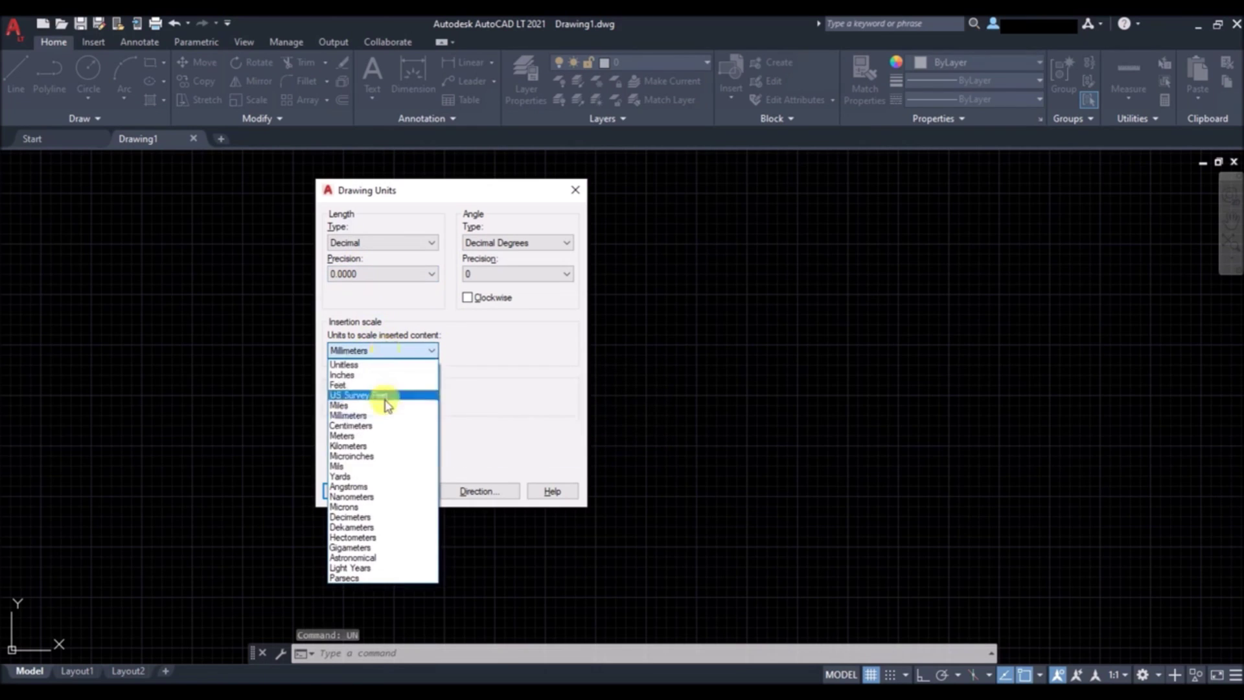
{"action": "left_click", "coordinate": [381, 437]}
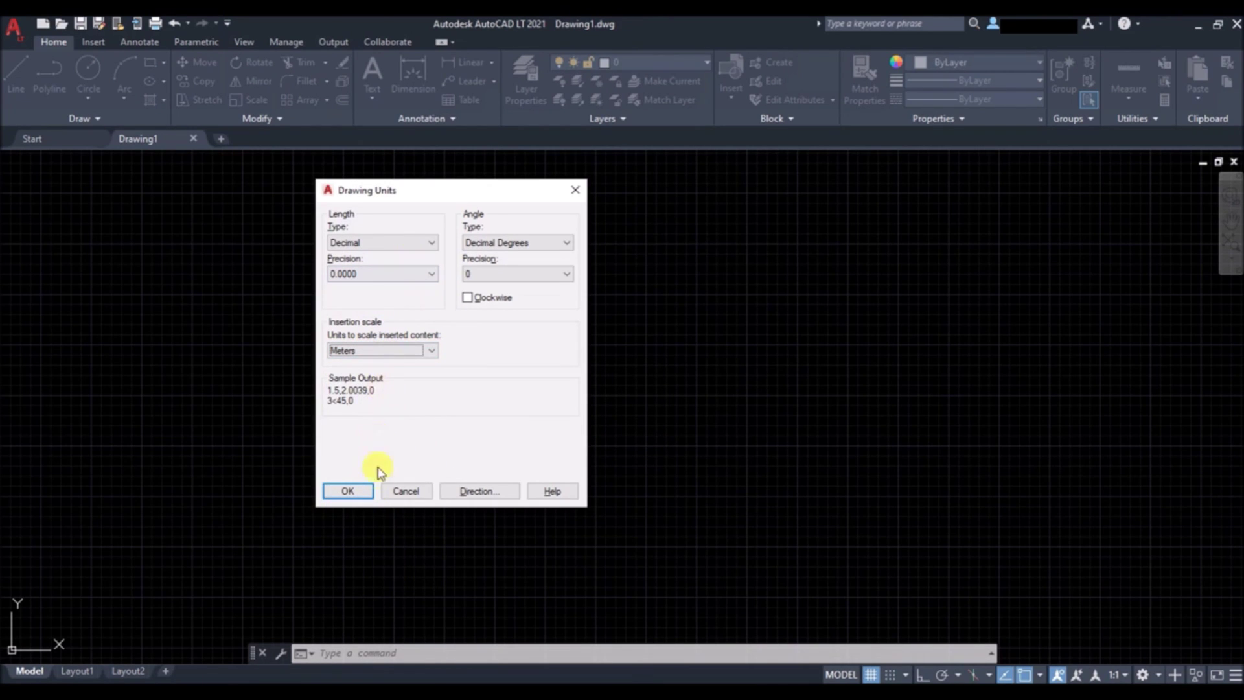
{"action": "left_click", "coordinate": [341, 492]}
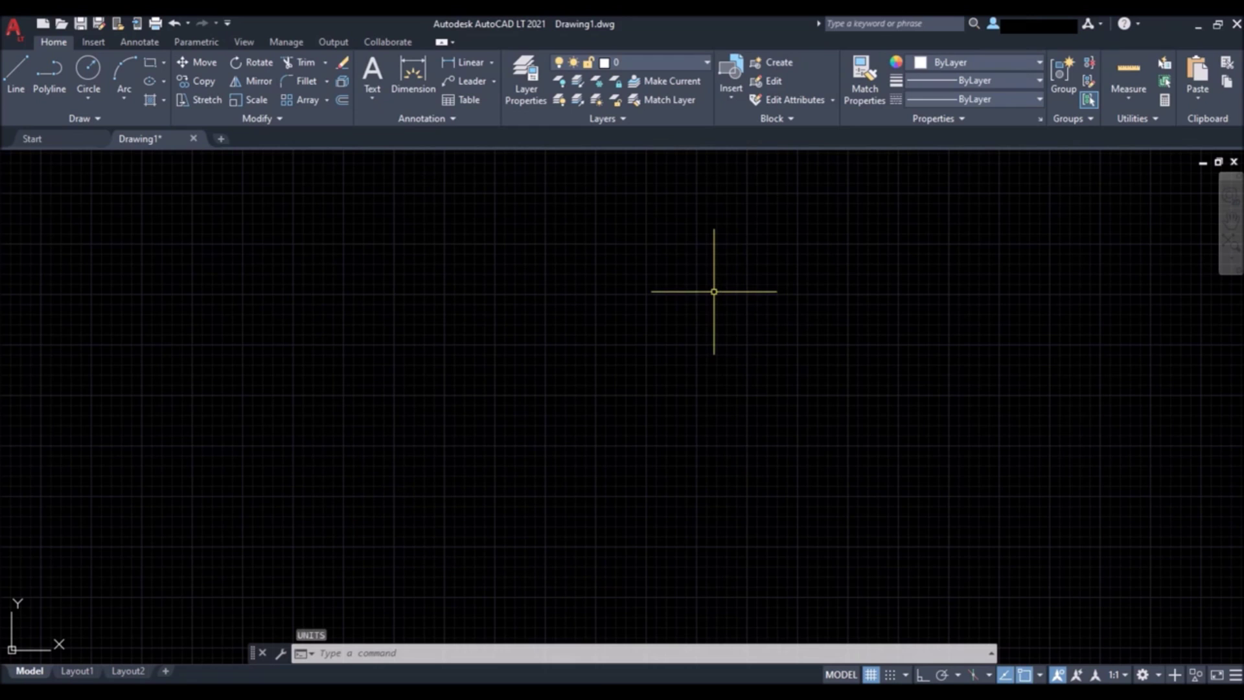
- Start Set Location From Map on the Insert tab and accept the online map data
{"action": "left_click", "coordinate": [94, 41]}
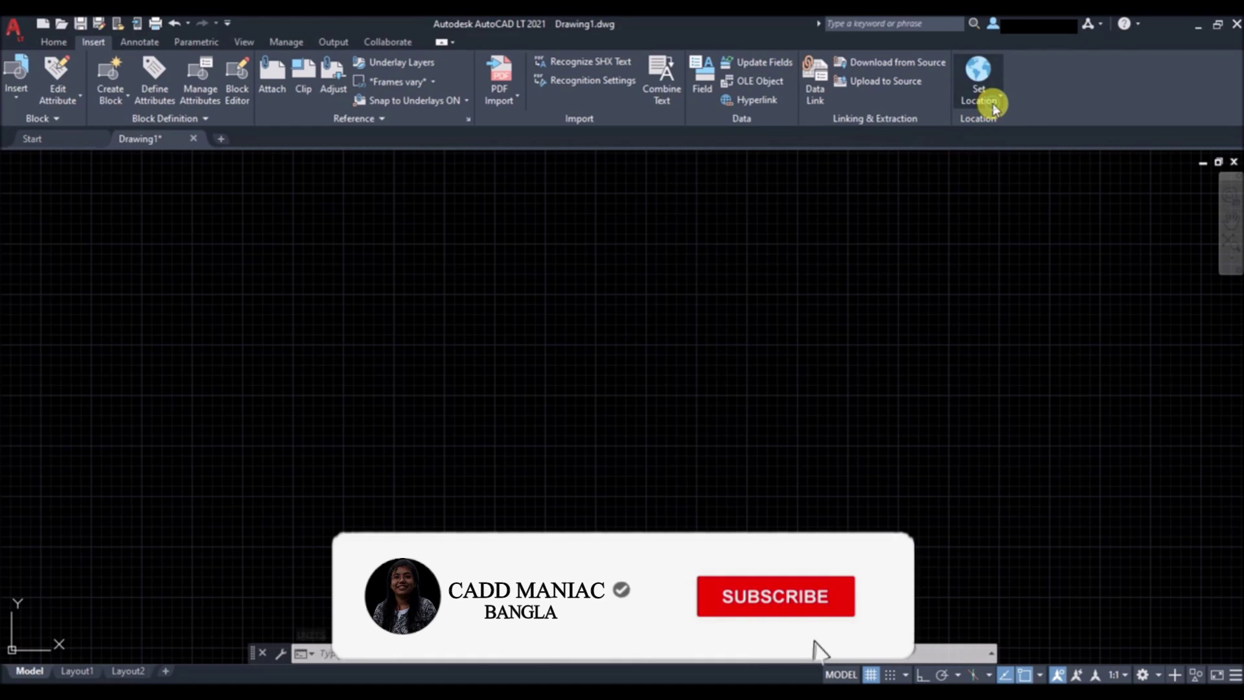
{"action": "left_click", "coordinate": [996, 108]}
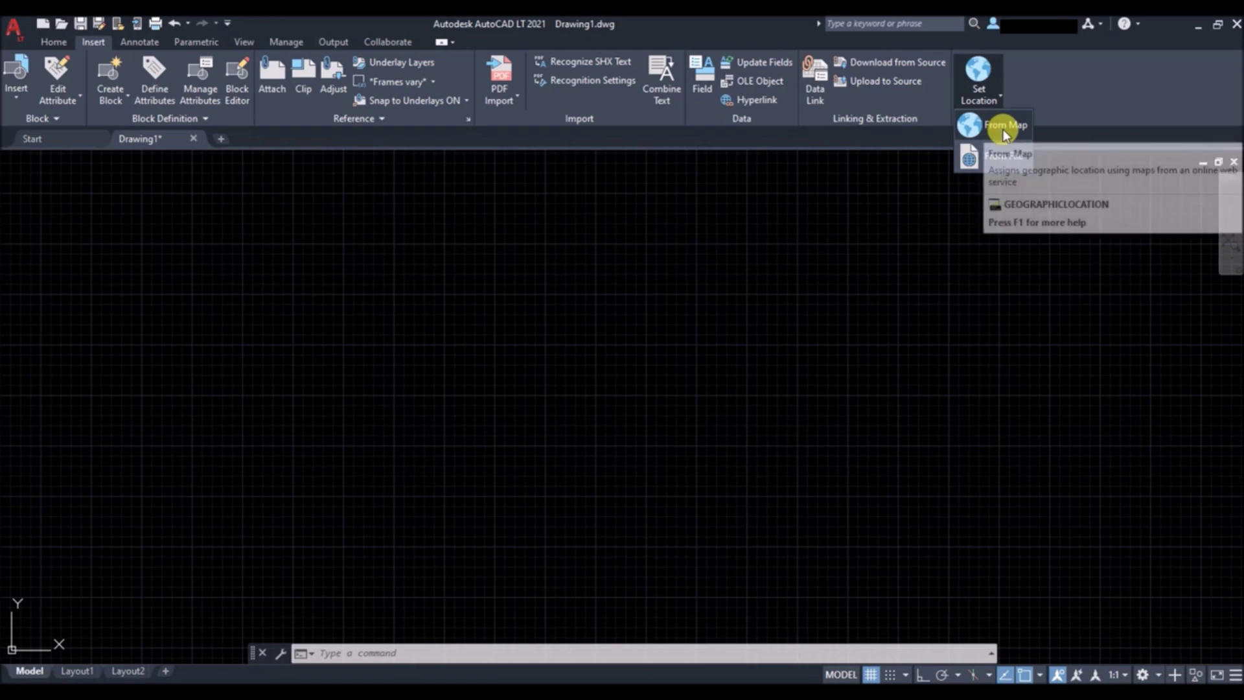
{"action": "left_click", "coordinate": [1005, 130]}
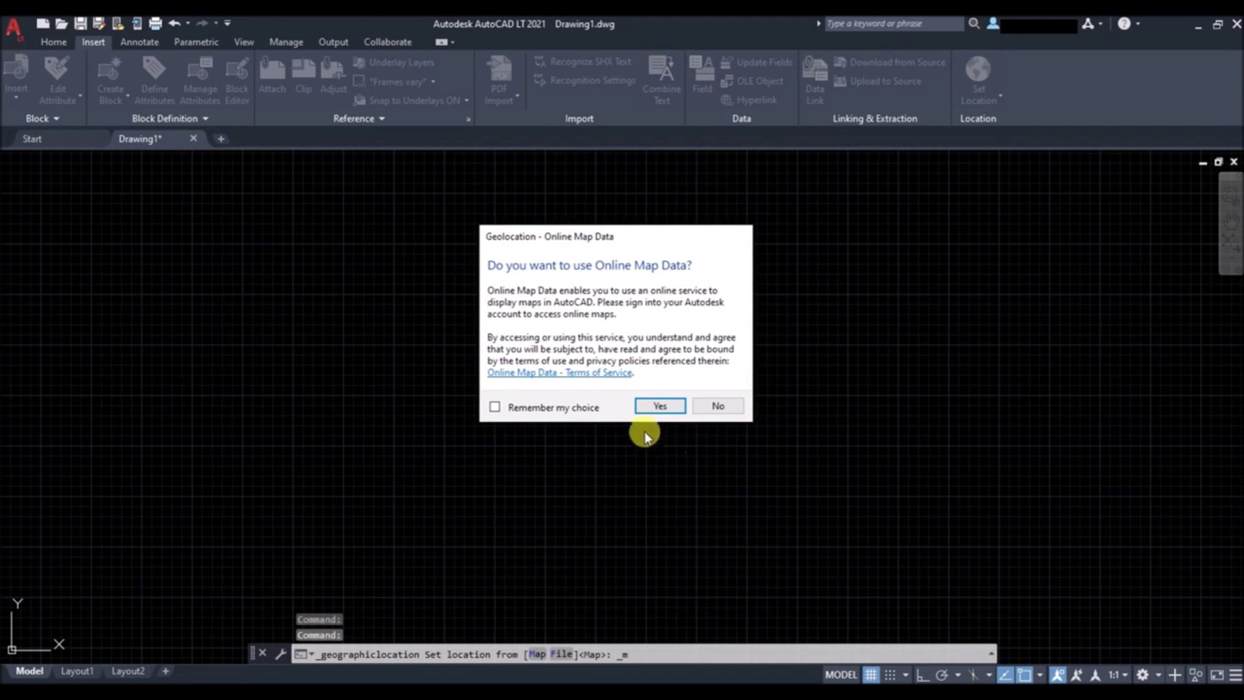
{"action": "left_click", "coordinate": [660, 407]}
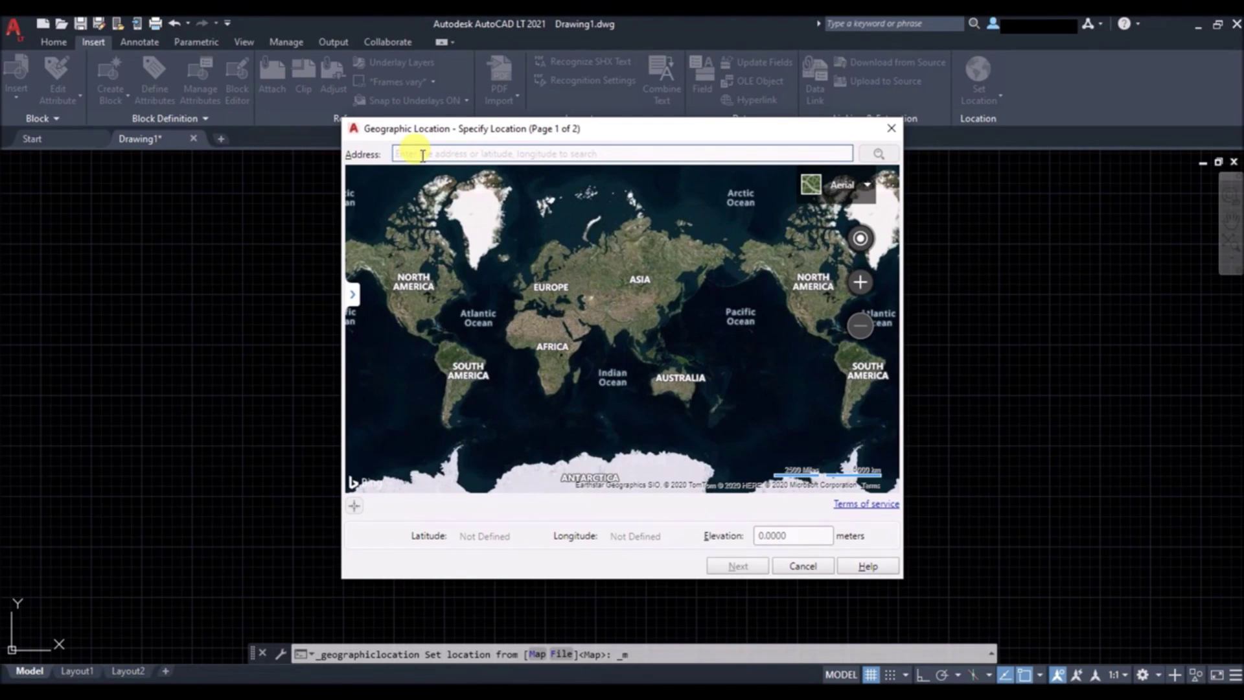
- Search the location map for 'kolkata', then for 'kolkata esplanade'
{"action": "type", "text": "kolkata"}
{"action": "key", "text": "Return"}
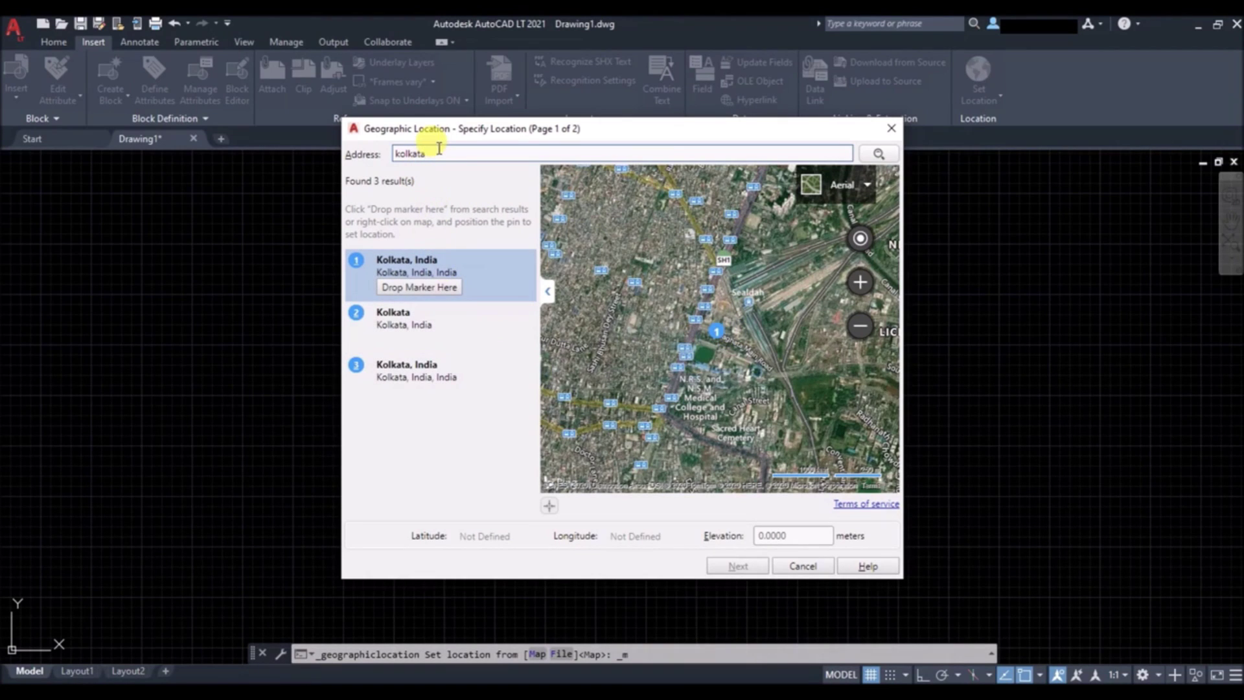
{"action": "type", "text": "cspl"}
{"action": "type", "text": "a"}
{"action": "type", "text": "nade"}
{"action": "key", "text": "Return"}
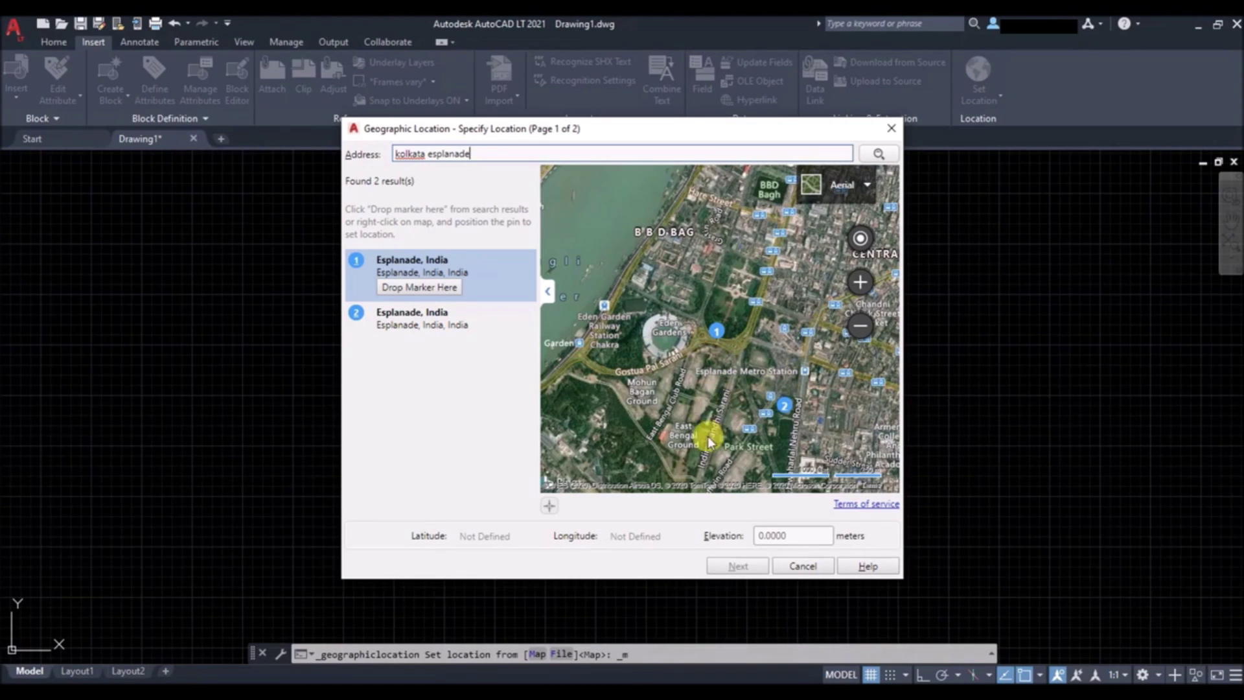
- Drop a marker near Jagannath Ghat Road at latitude 22.5867, longitude 88.3505
{"action": "scroll", "coordinate": [671, 331], "scroll_direction": "up", "scroll_amount": 5}
{"action": "scroll", "coordinate": [671, 327], "scroll_direction": "up", "scroll_amount": 2}
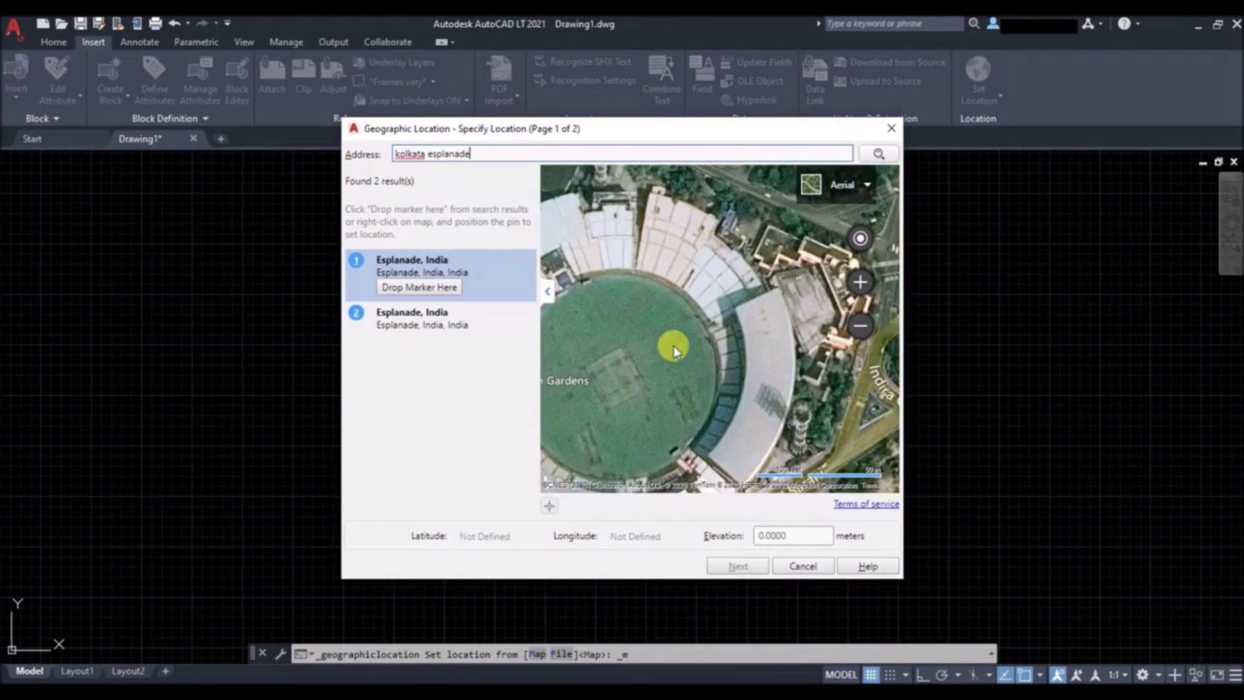
{"action": "scroll", "coordinate": [688, 346], "scroll_direction": "down", "scroll_amount": 2}
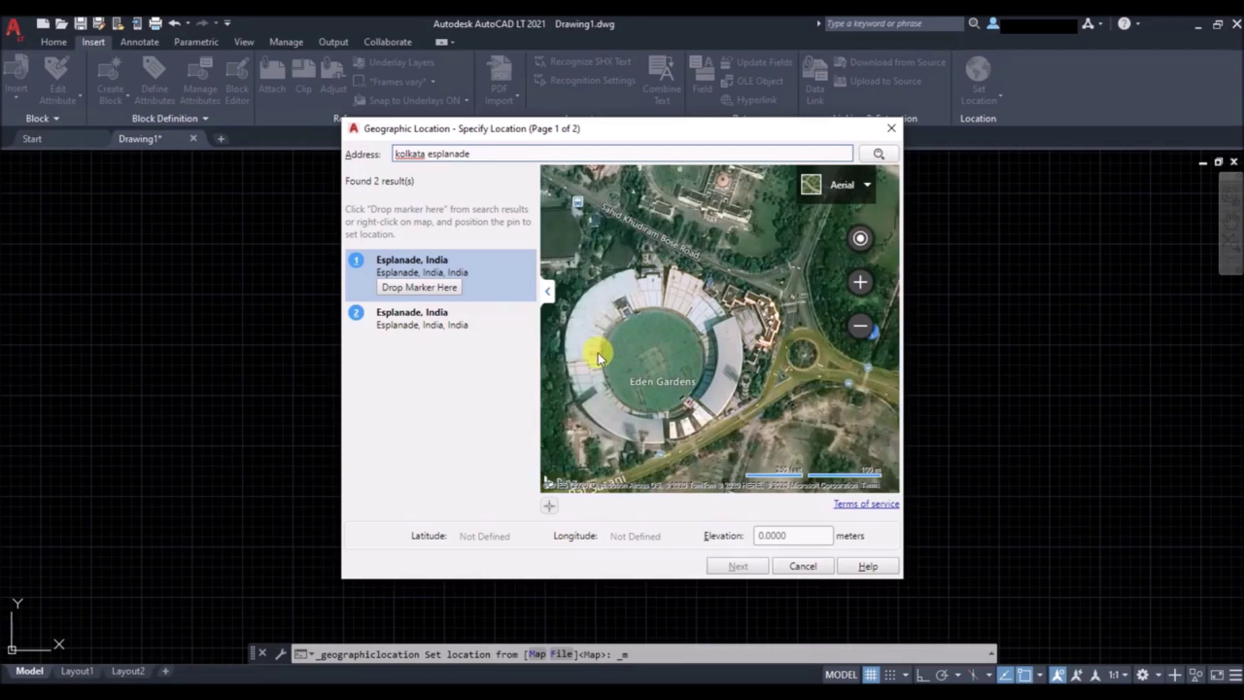
{"action": "scroll", "coordinate": [677, 429], "scroll_direction": "down", "scroll_amount": 1}
{"action": "scroll", "coordinate": [677, 429], "scroll_direction": "down", "scroll_amount": 1}
{"action": "scroll", "coordinate": [677, 426], "scroll_direction": "down", "scroll_amount": 1}
{"action": "scroll", "coordinate": [678, 426], "scroll_direction": "down", "scroll_amount": 1}
{"action": "scroll", "coordinate": [694, 174], "scroll_direction": "up", "scroll_amount": 1}
{"action": "scroll", "coordinate": [627, 216], "scroll_direction": "up", "scroll_amount": 1}
{"action": "scroll", "coordinate": [656, 270], "scroll_direction": "up", "scroll_amount": 1}
{"action": "left_click_drag", "start_coordinate": [660, 278], "coordinate": [658, 308]}
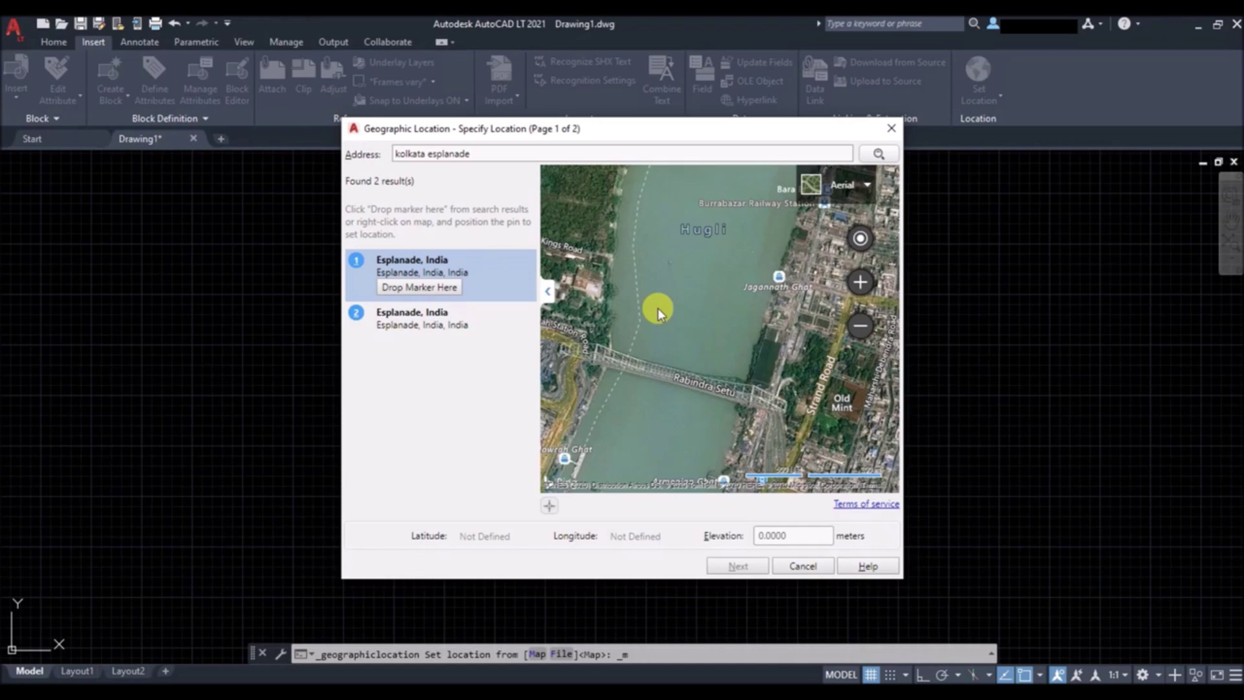
{"action": "scroll", "coordinate": [821, 316], "scroll_direction": "up", "scroll_amount": 2}
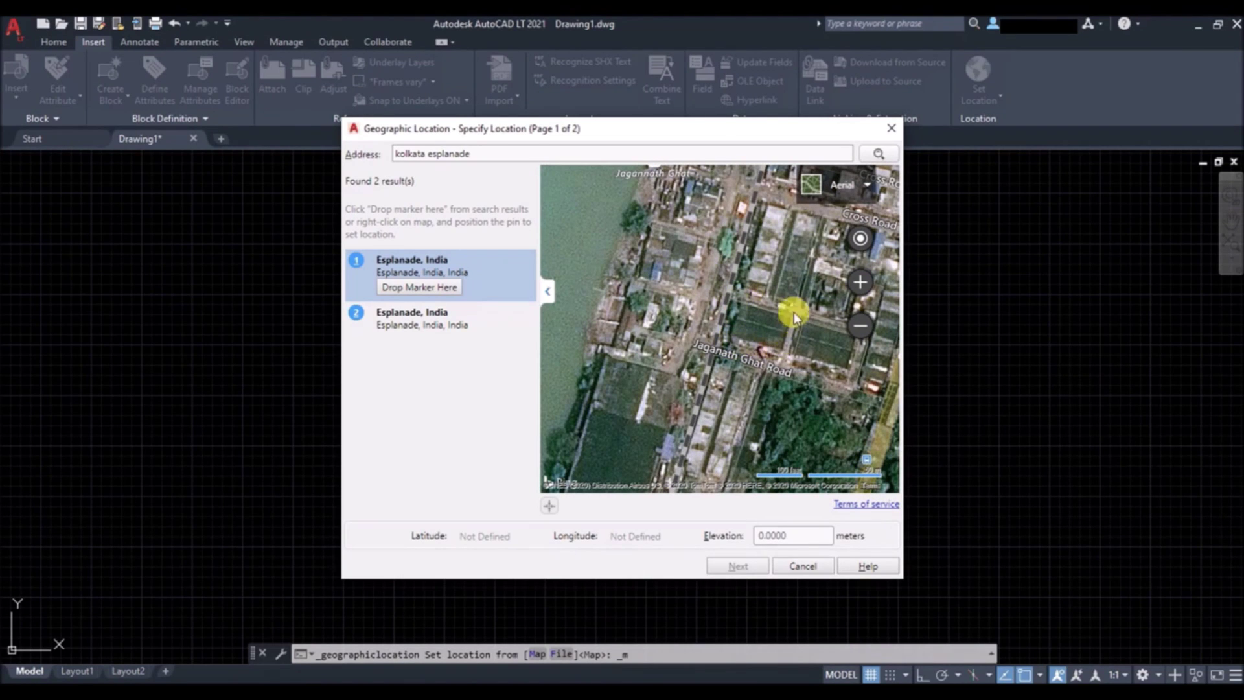
{"action": "right_click", "coordinate": [752, 325]}
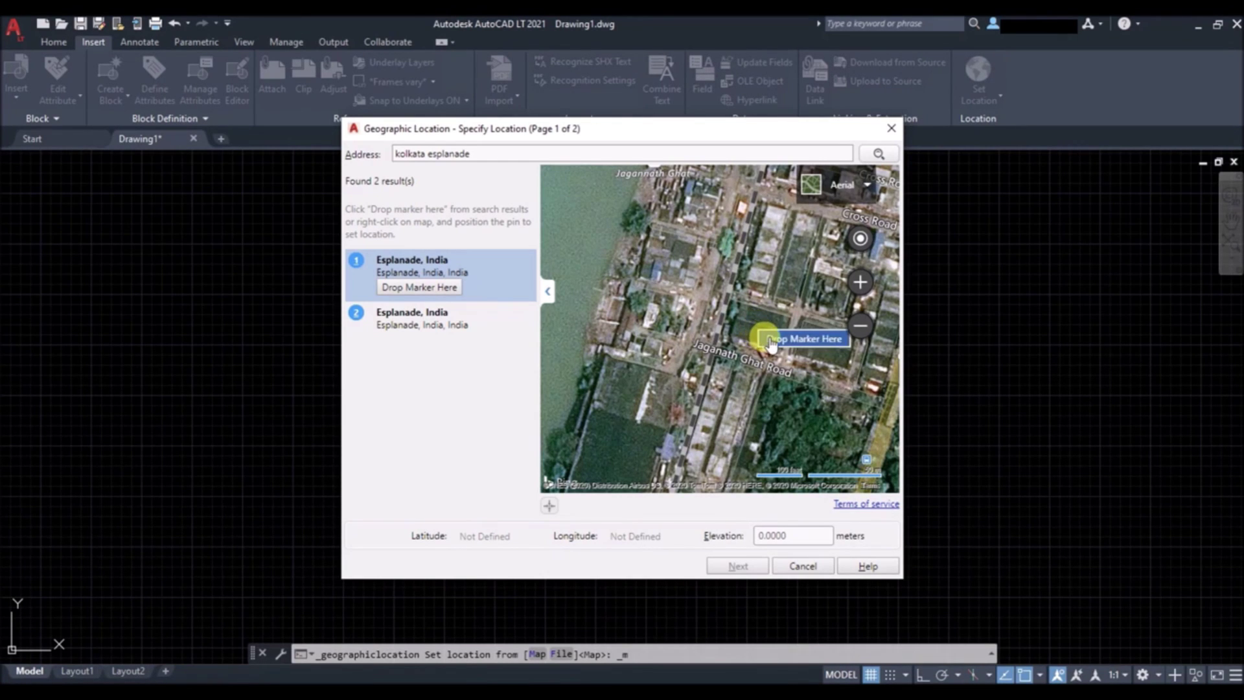
{"action": "left_click", "coordinate": [771, 344]}
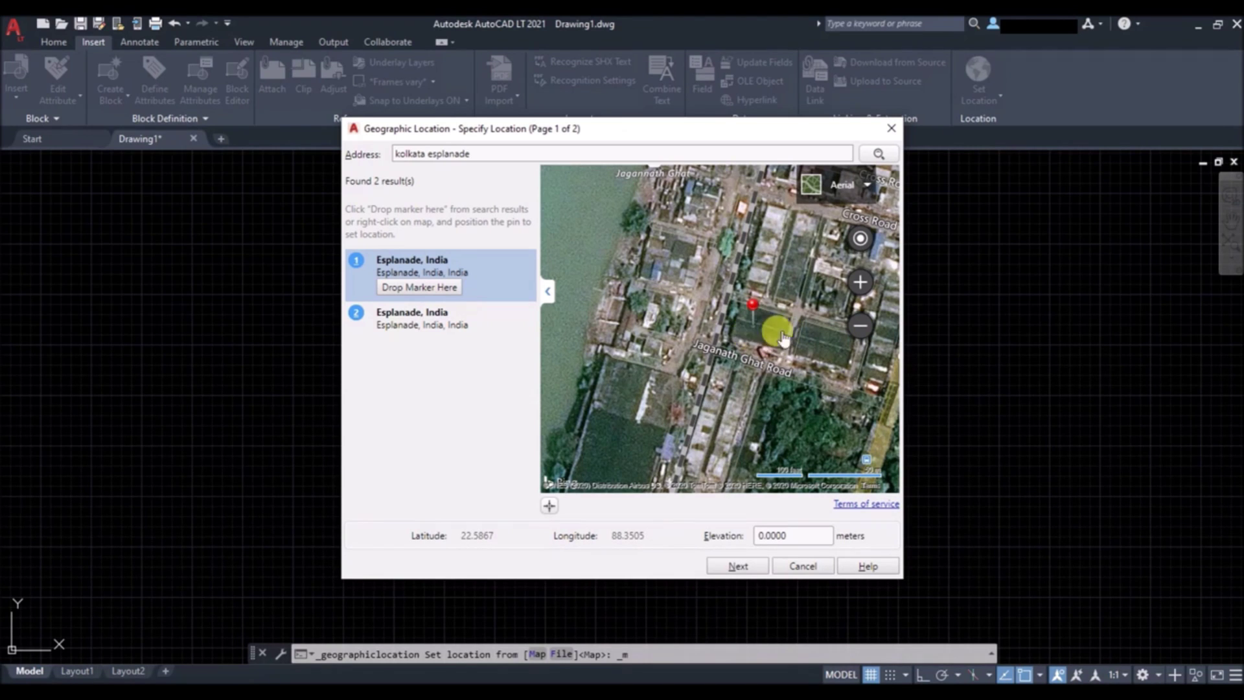
- Assign WORLD-MERCATOR and the (GMT+05:30) Chennai, Kolkata, Mumbai, New Delhi time zone
{"action": "left_click", "coordinate": [719, 566]}
{"action": "scroll", "coordinate": [658, 408], "scroll_direction": "down", "scroll_amount": 10}
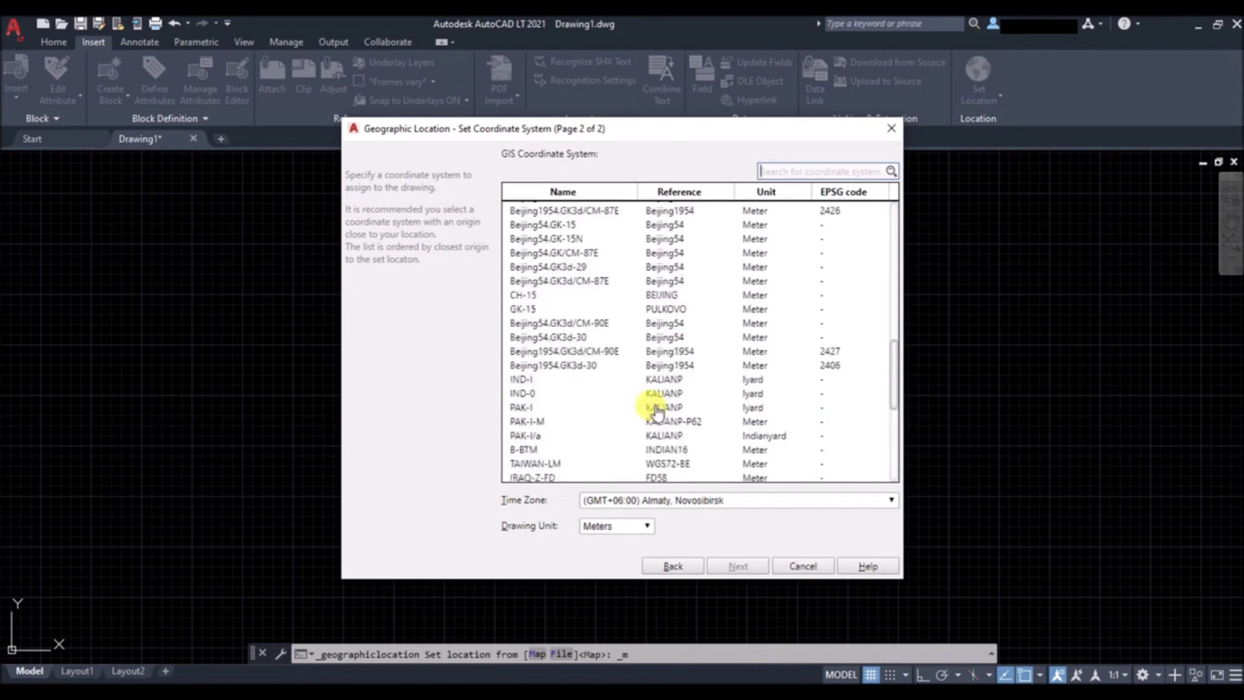
{"action": "scroll", "coordinate": [583, 407], "scroll_direction": "down", "scroll_amount": 5}
{"action": "left_click", "coordinate": [578, 405]}
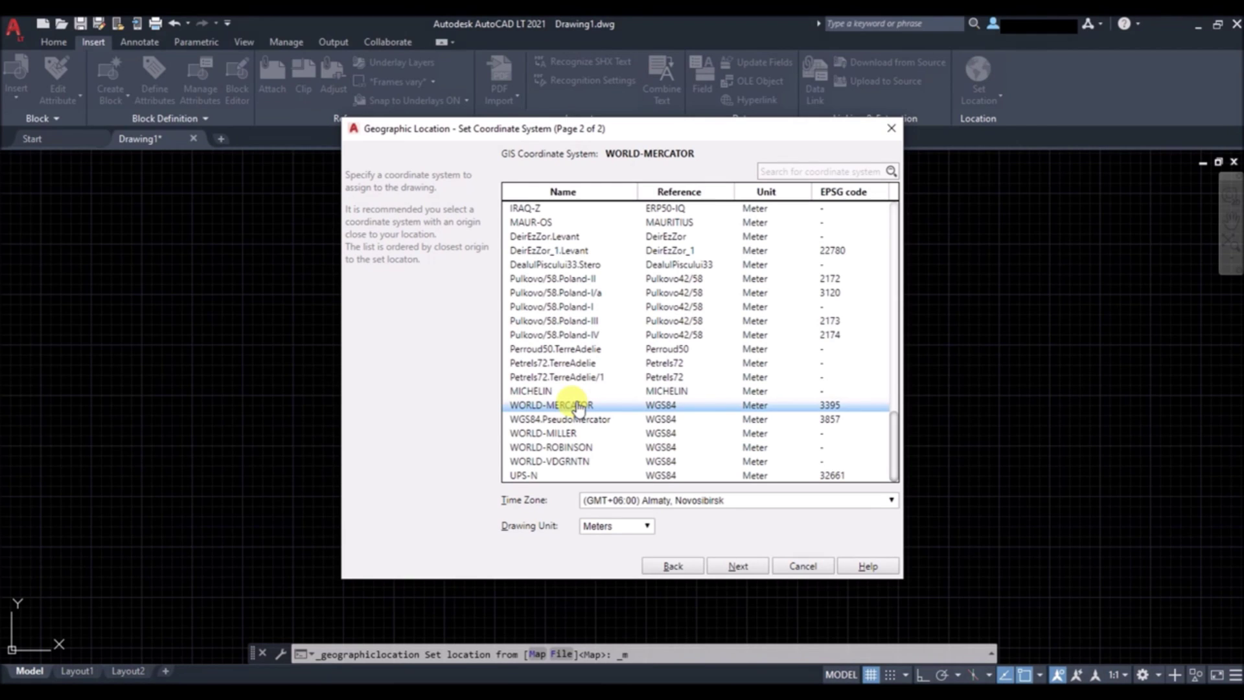
{"action": "left_click", "coordinate": [718, 500]}
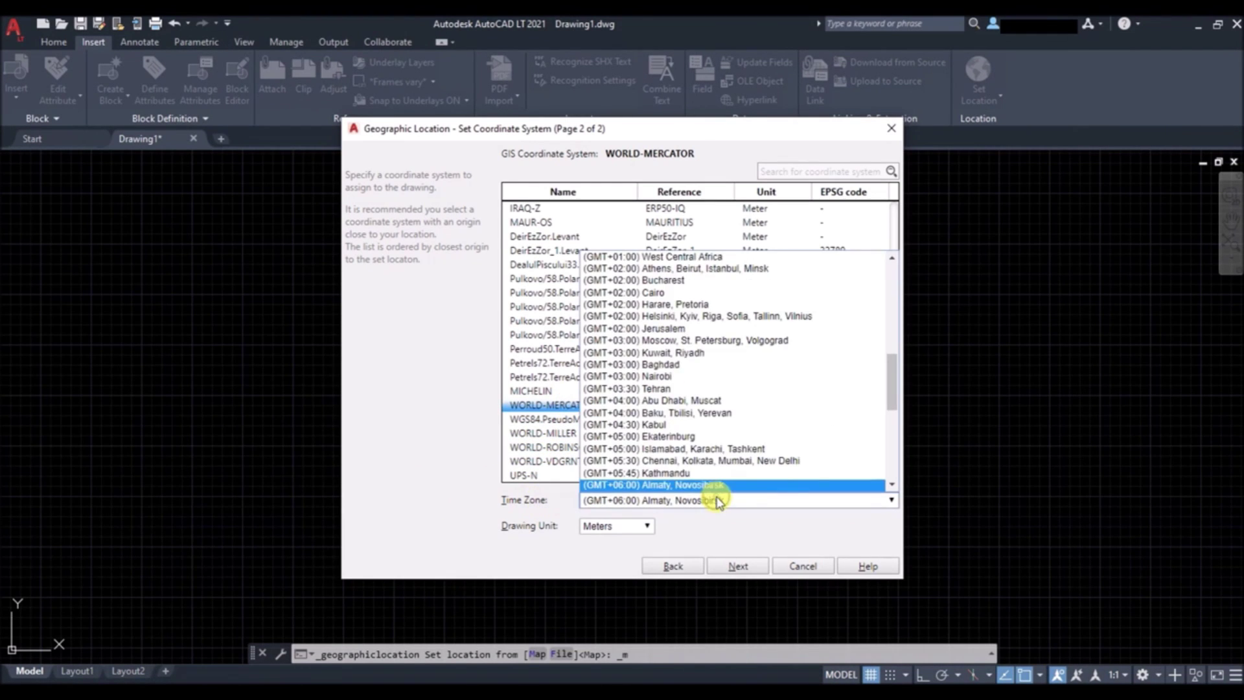
{"action": "scroll", "coordinate": [688, 496], "scroll_direction": "down", "scroll_amount": 1}
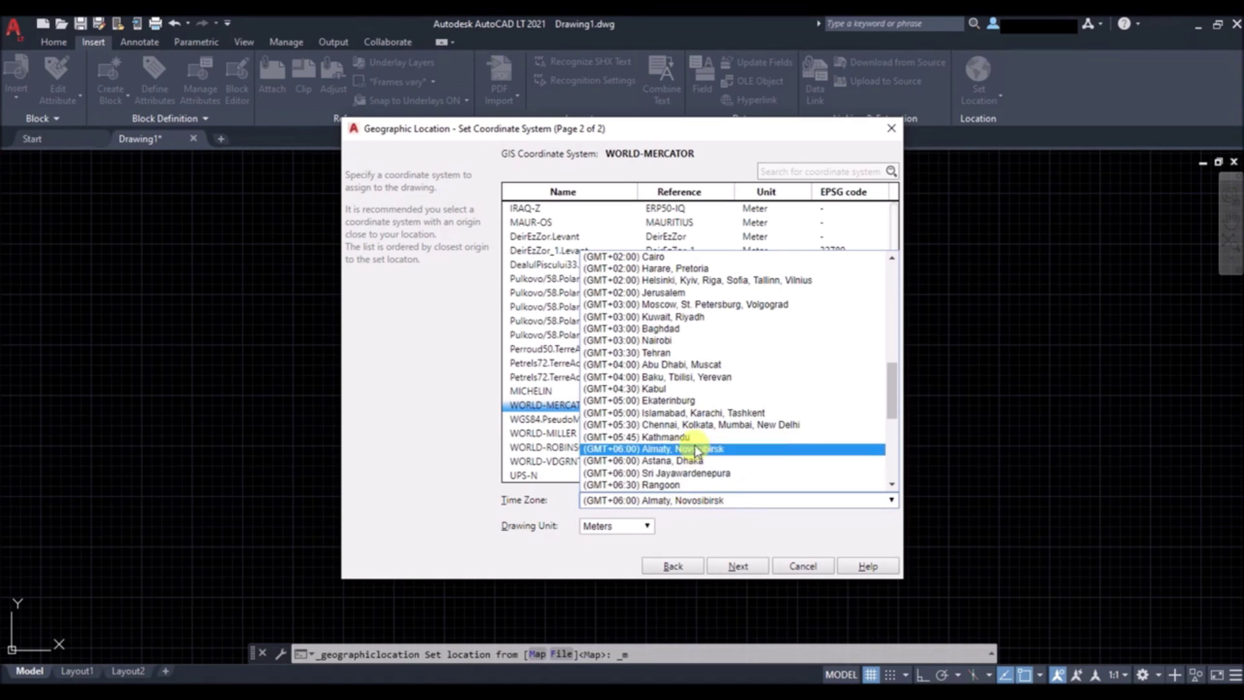
{"action": "left_click", "coordinate": [702, 424]}
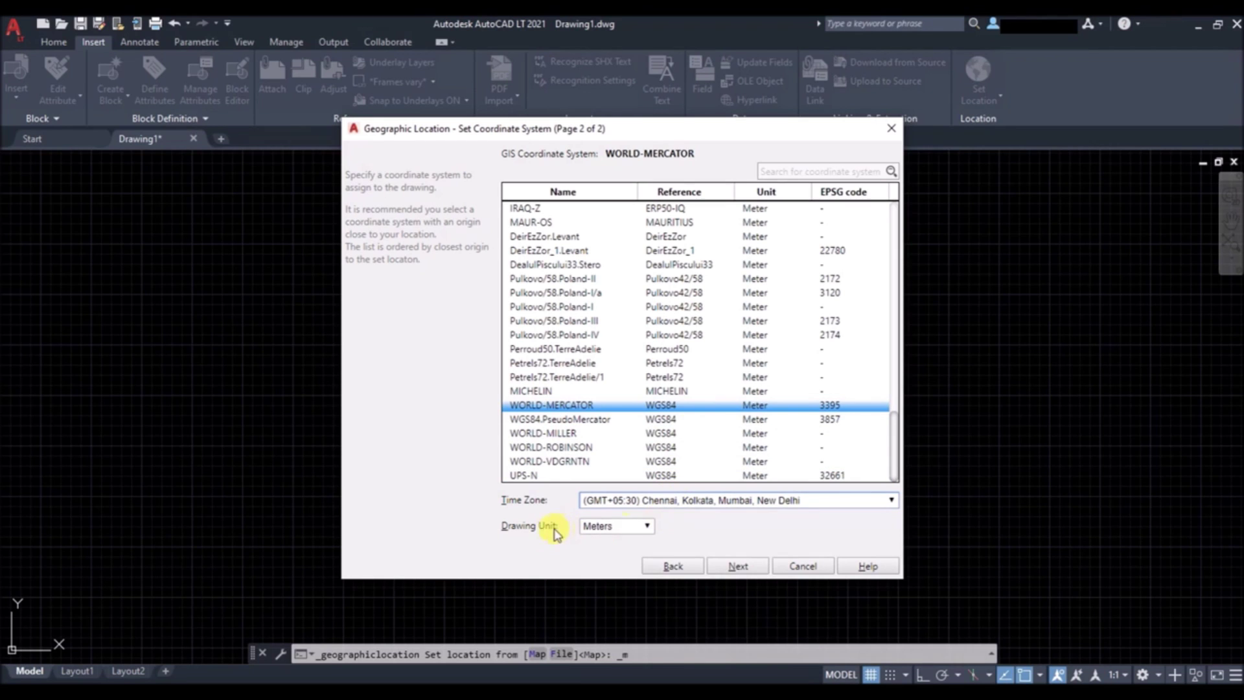
{"action": "left_click", "coordinate": [737, 568]}
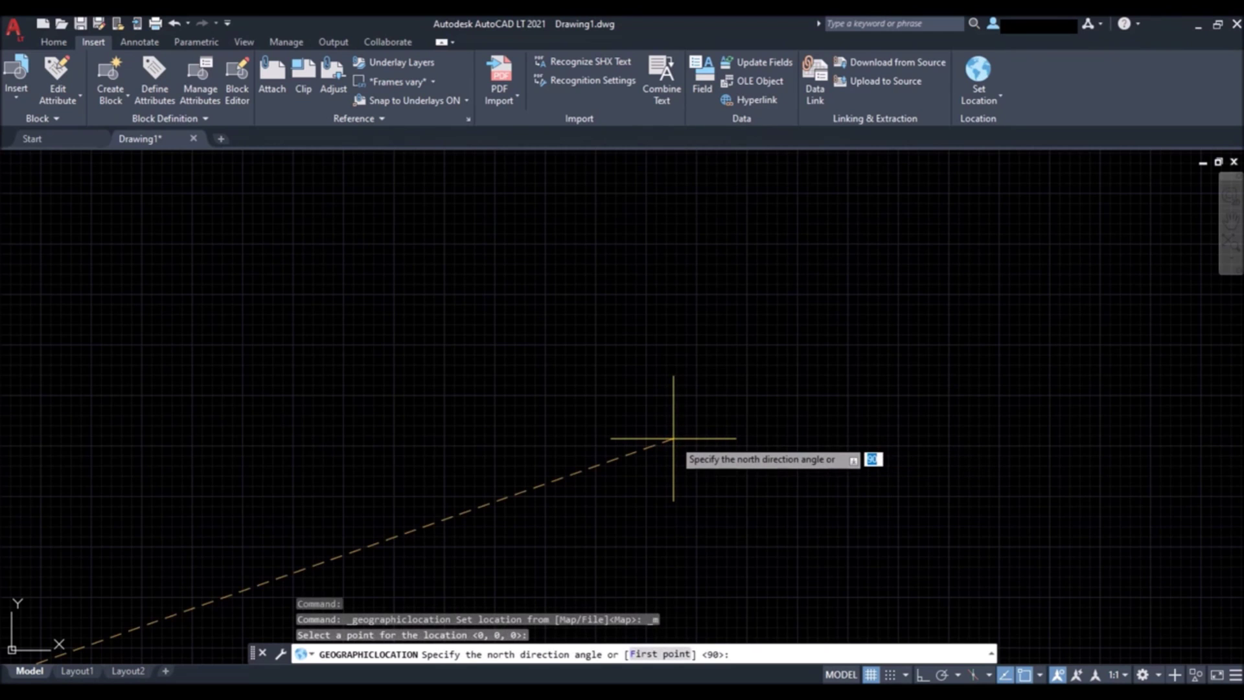
- With Ortho on, set north straight up at 90° from the origin
{"action": "scroll", "coordinate": [674, 438], "scroll_direction": "down", "scroll_amount": 3}
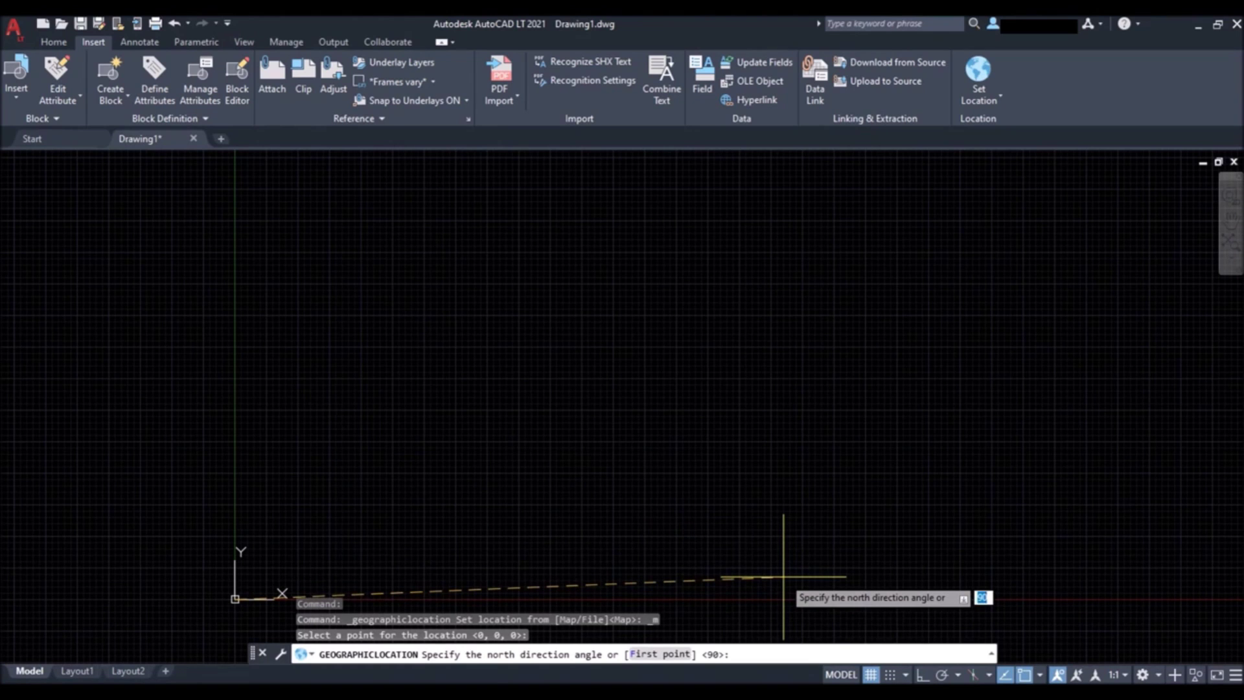
{"action": "left_click", "coordinate": [922, 674]}
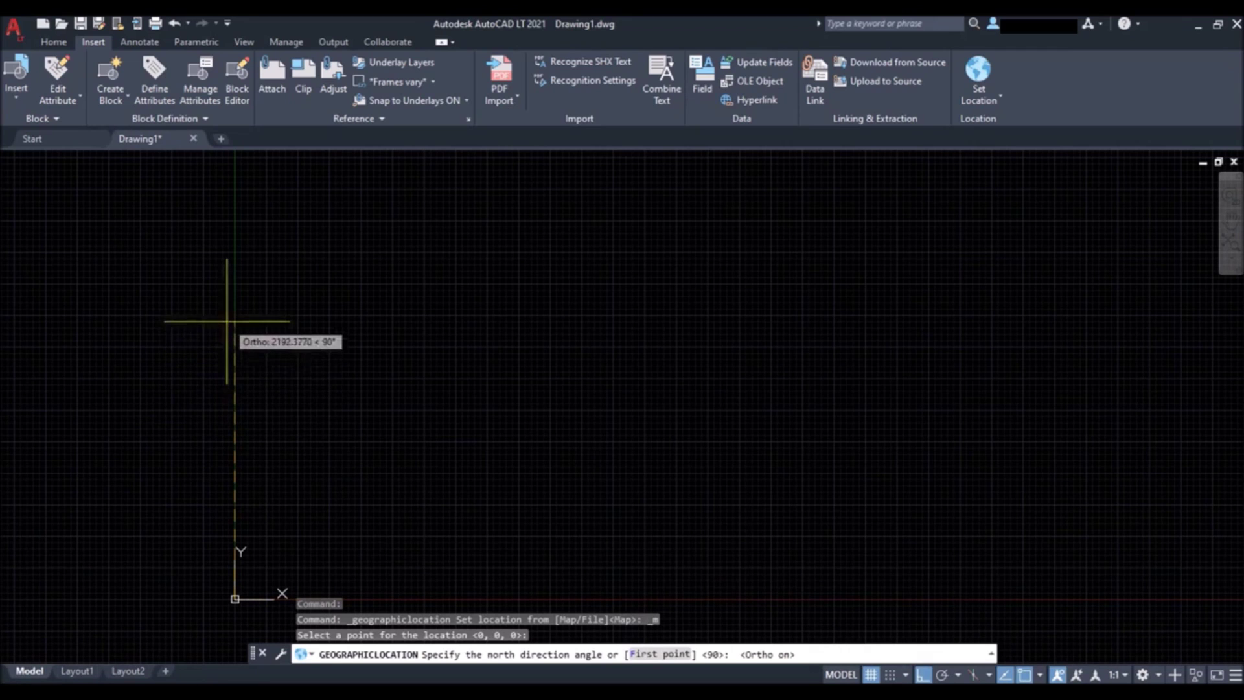
{"action": "left_click", "coordinate": [226, 320]}
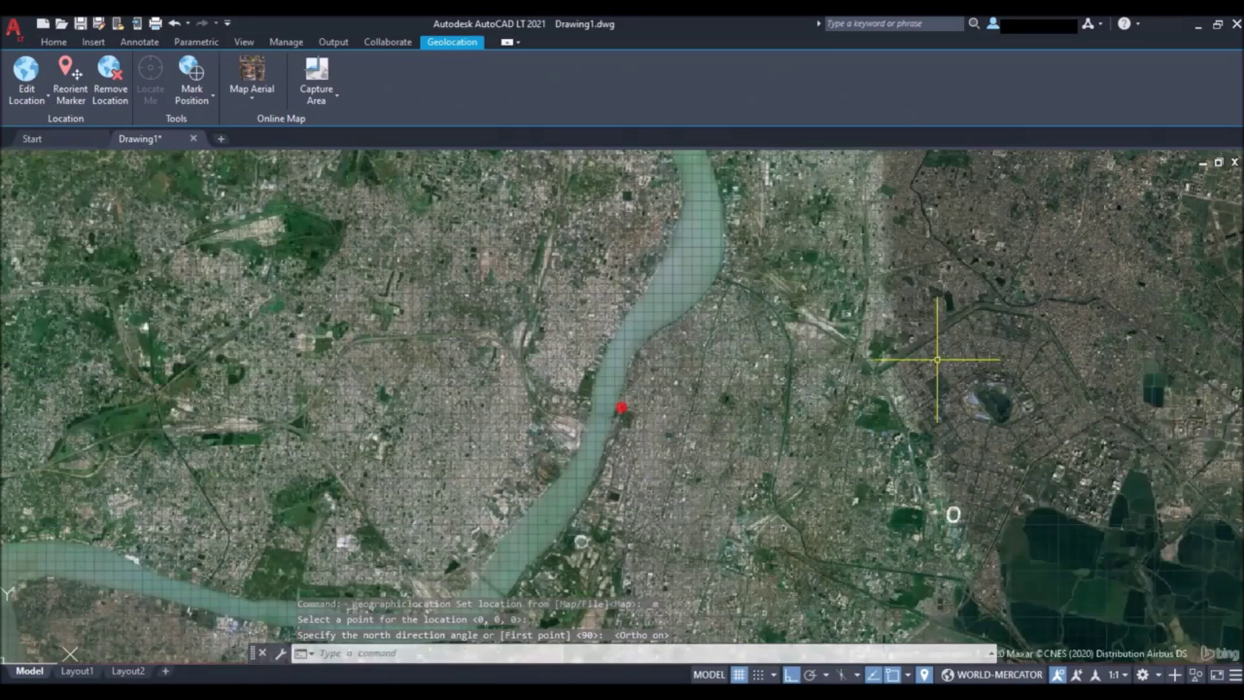
- Turn the grid off with F7 and zoom in on the river bridge by the marker
{"action": "key", "text": "F7"}
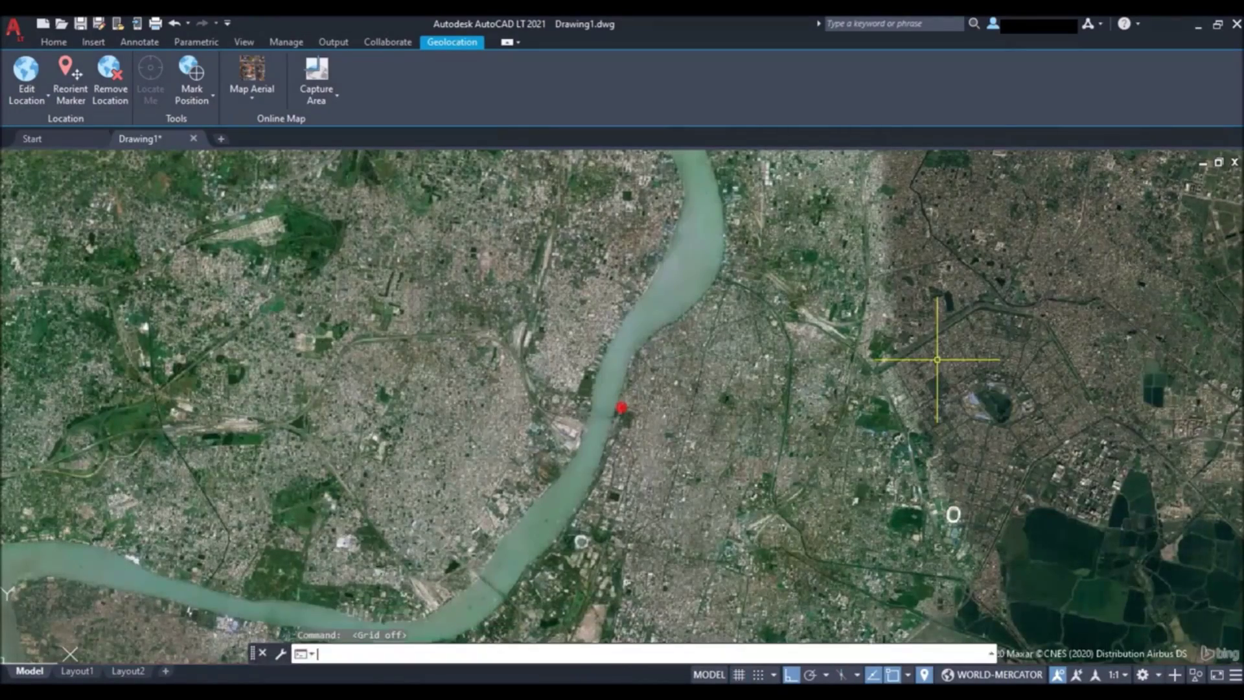
{"action": "scroll", "coordinate": [641, 389], "scroll_direction": "down", "scroll_amount": 2}
{"action": "scroll", "coordinate": [618, 388], "scroll_direction": "up", "scroll_amount": 5}
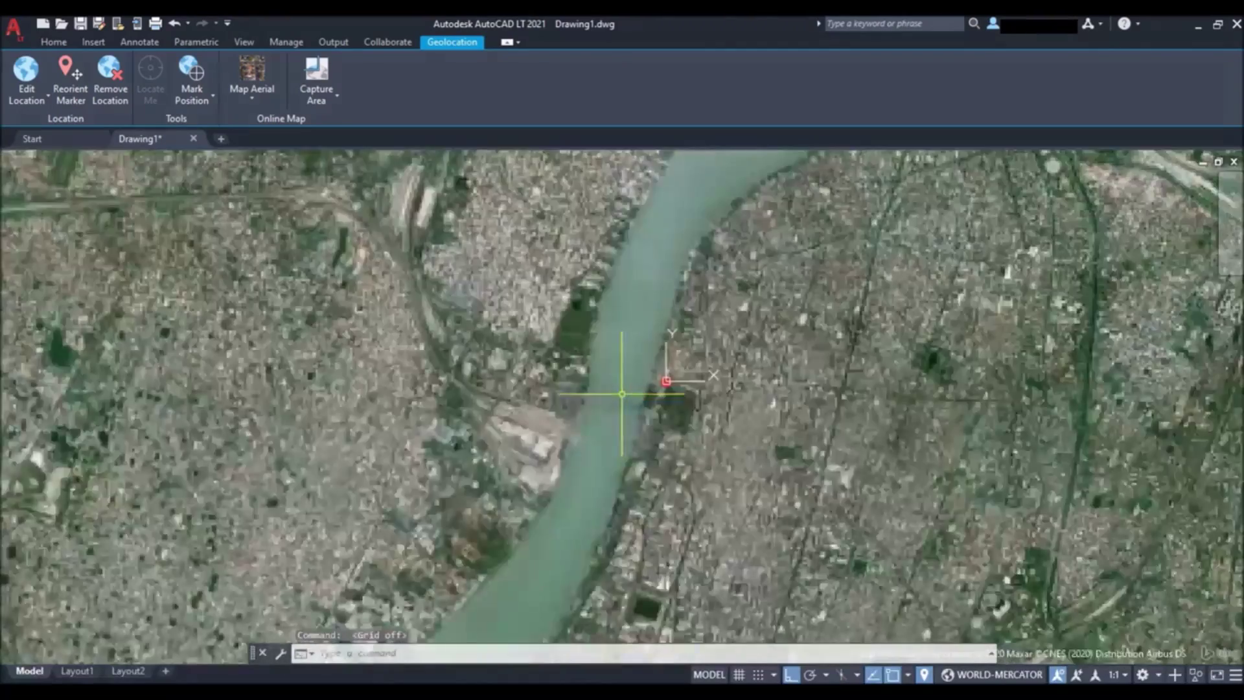
{"action": "scroll", "coordinate": [622, 421], "scroll_direction": "up", "scroll_amount": 4}
{"action": "scroll", "coordinate": [616, 422], "scroll_direction": "up", "scroll_amount": 1}
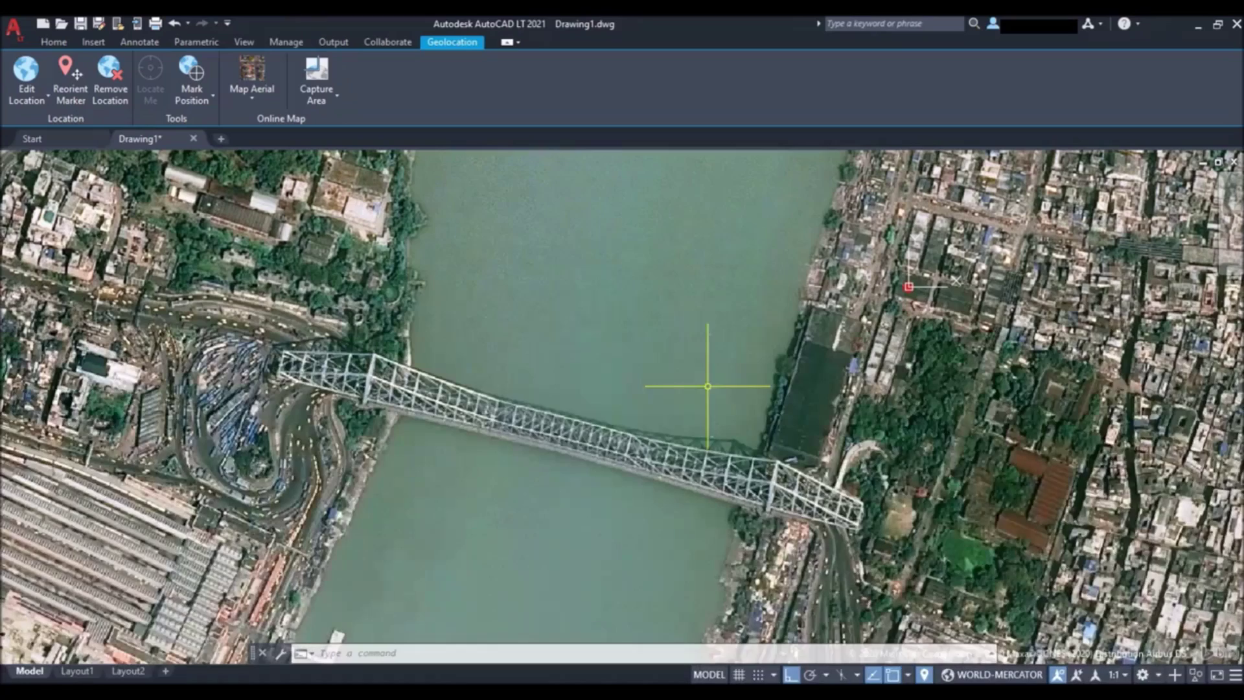
- Measure the bridge from west end to east end with DI, about 705.0792 units
{"action": "type", "text": "di"}
{"action": "key", "text": "Return"}
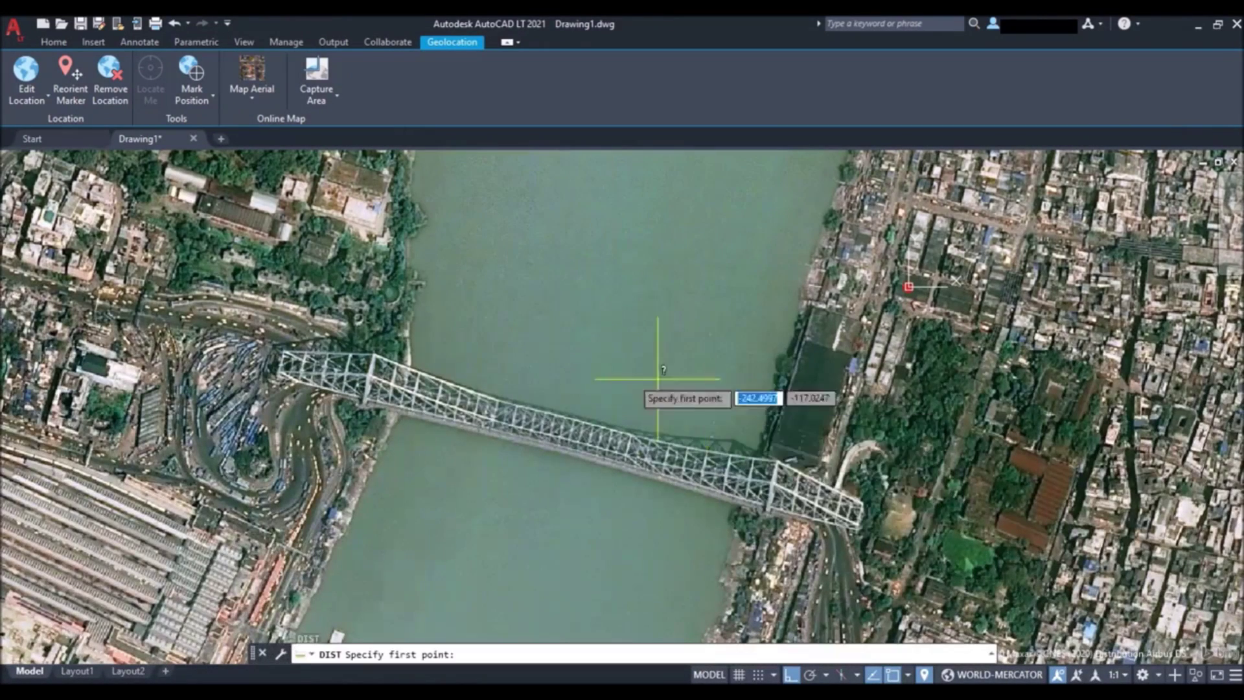
{"action": "left_click", "coordinate": [283, 364]}
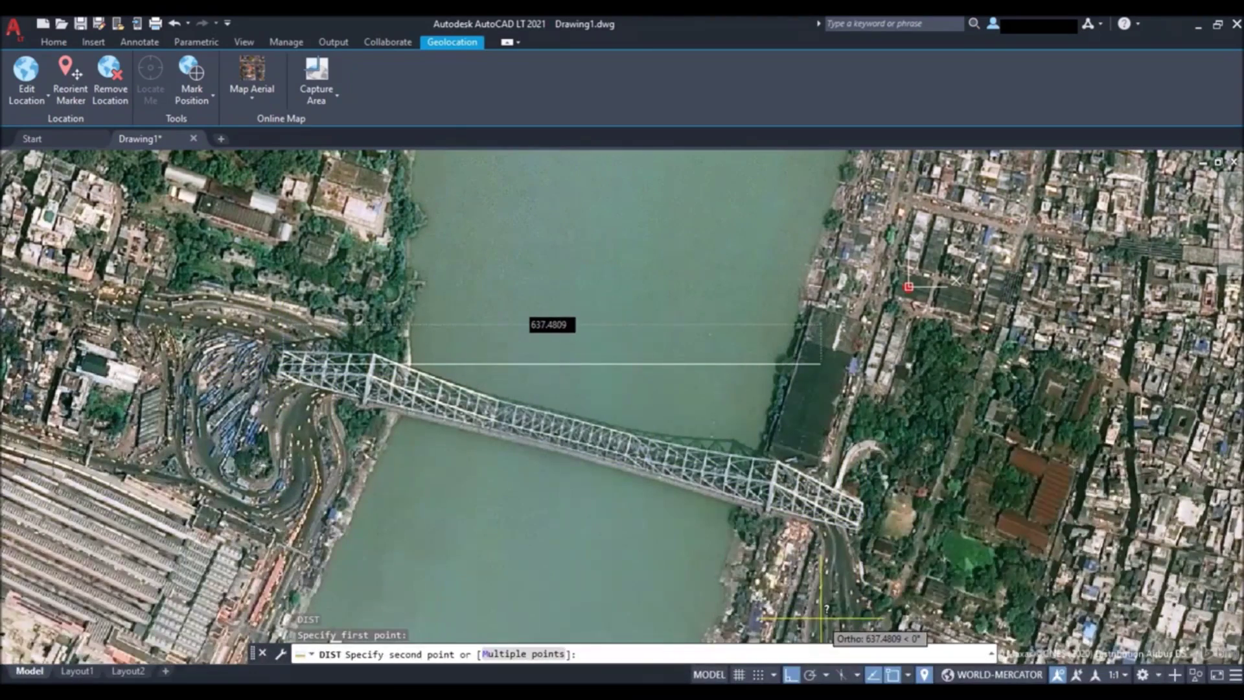
{"action": "key", "text": "F8"}
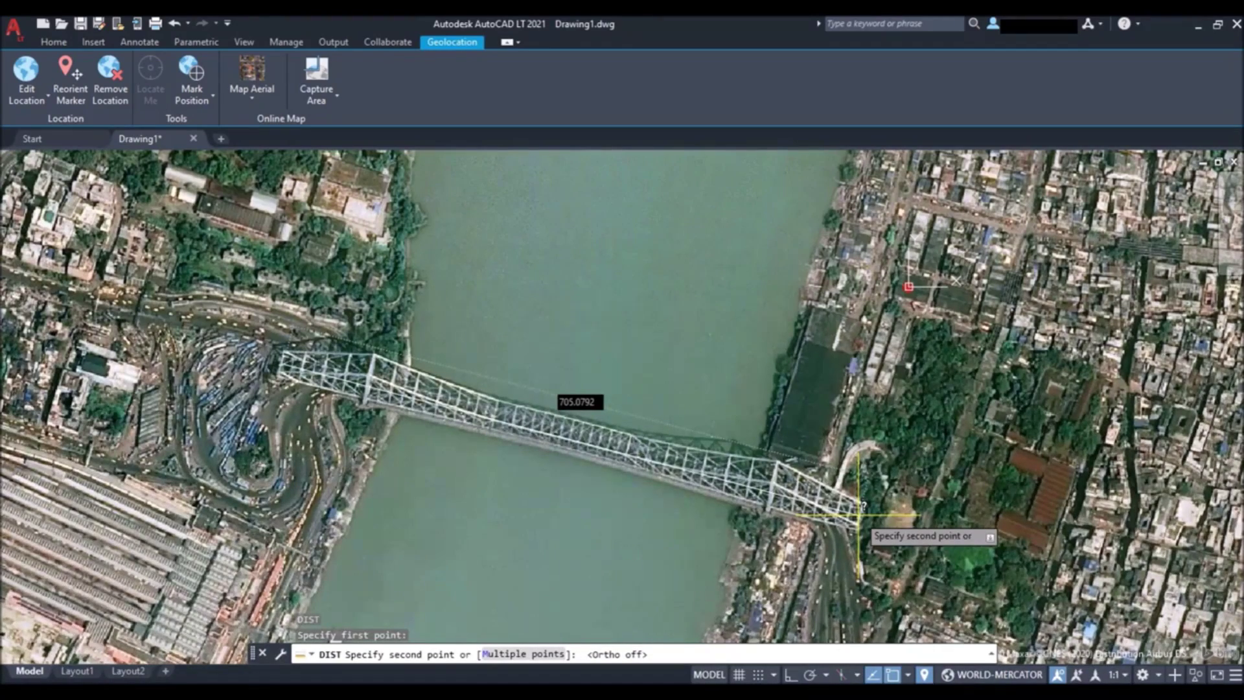
{"action": "key", "text": "Escape"}
- Pan and zoom to the round cricket stadium beside the river, south of the bridge
{"action": "scroll", "coordinate": [735, 330], "scroll_direction": "down", "scroll_amount": 5}
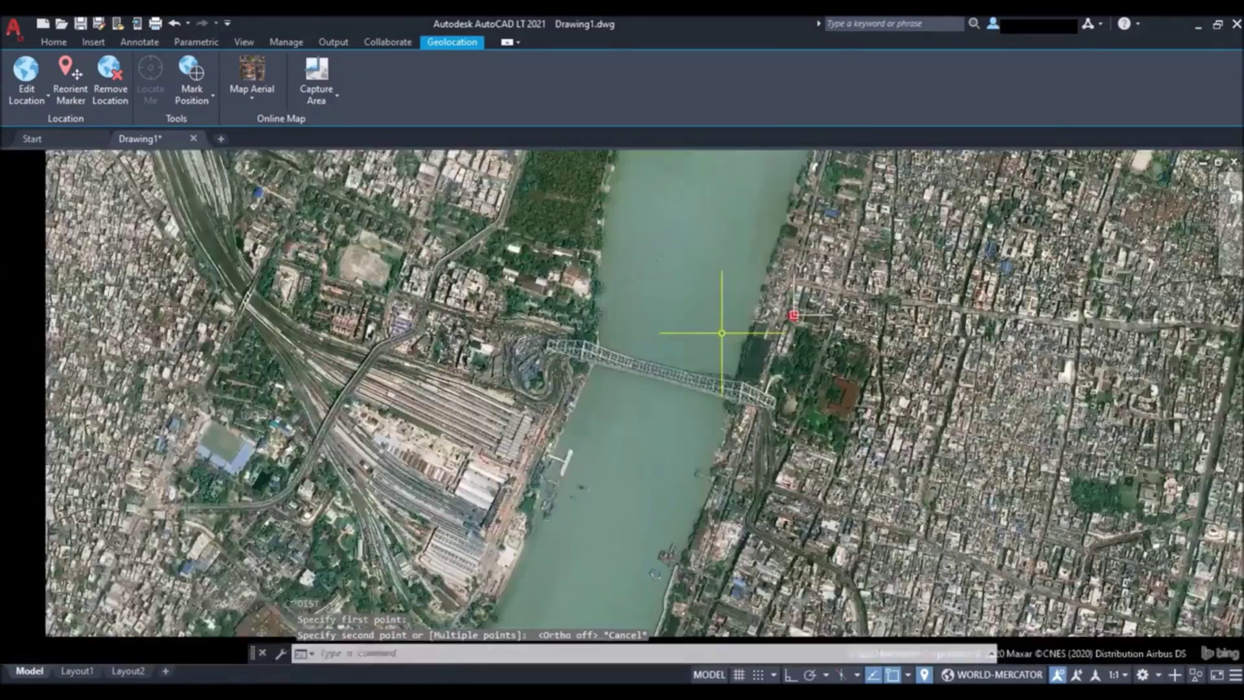
{"action": "scroll", "coordinate": [667, 381], "scroll_direction": "down", "scroll_amount": 2}
{"action": "middle_click_drag", "start_coordinate": [671, 499], "coordinate": [663, 350]}
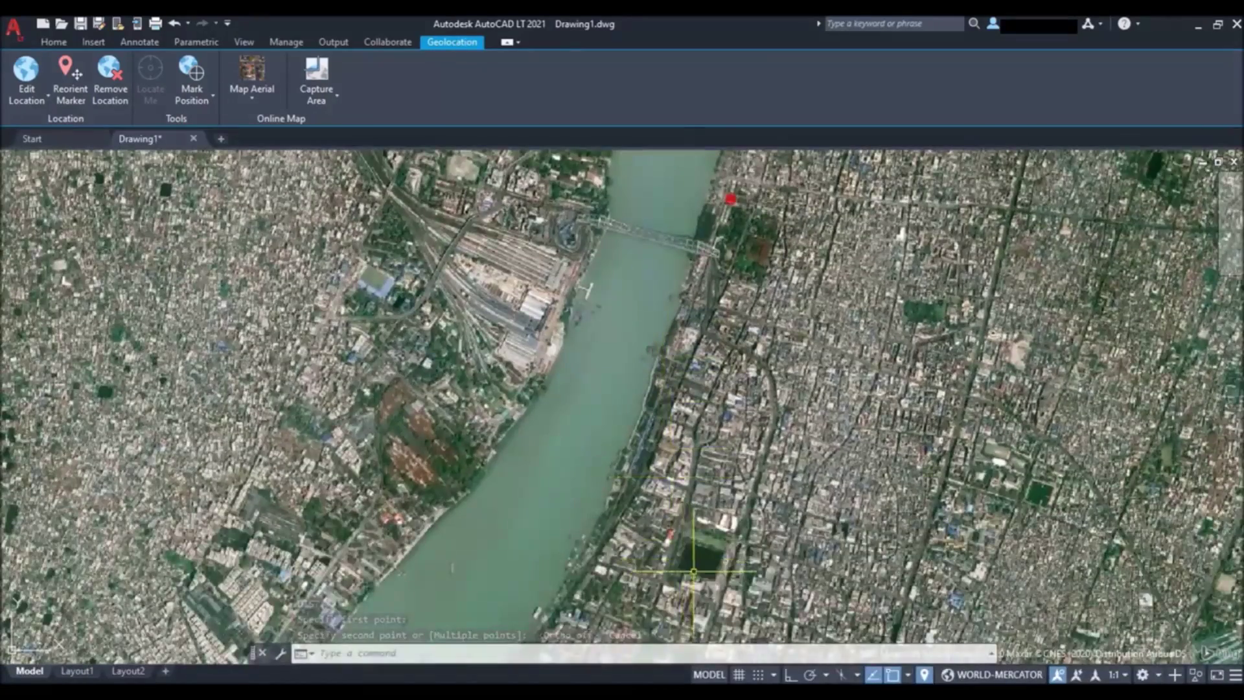
{"action": "scroll", "coordinate": [604, 463], "scroll_direction": "up", "scroll_amount": 2}
{"action": "scroll", "coordinate": [604, 463], "scroll_direction": "up", "scroll_amount": 2}
{"action": "scroll", "coordinate": [604, 463], "scroll_direction": "up", "scroll_amount": 4}
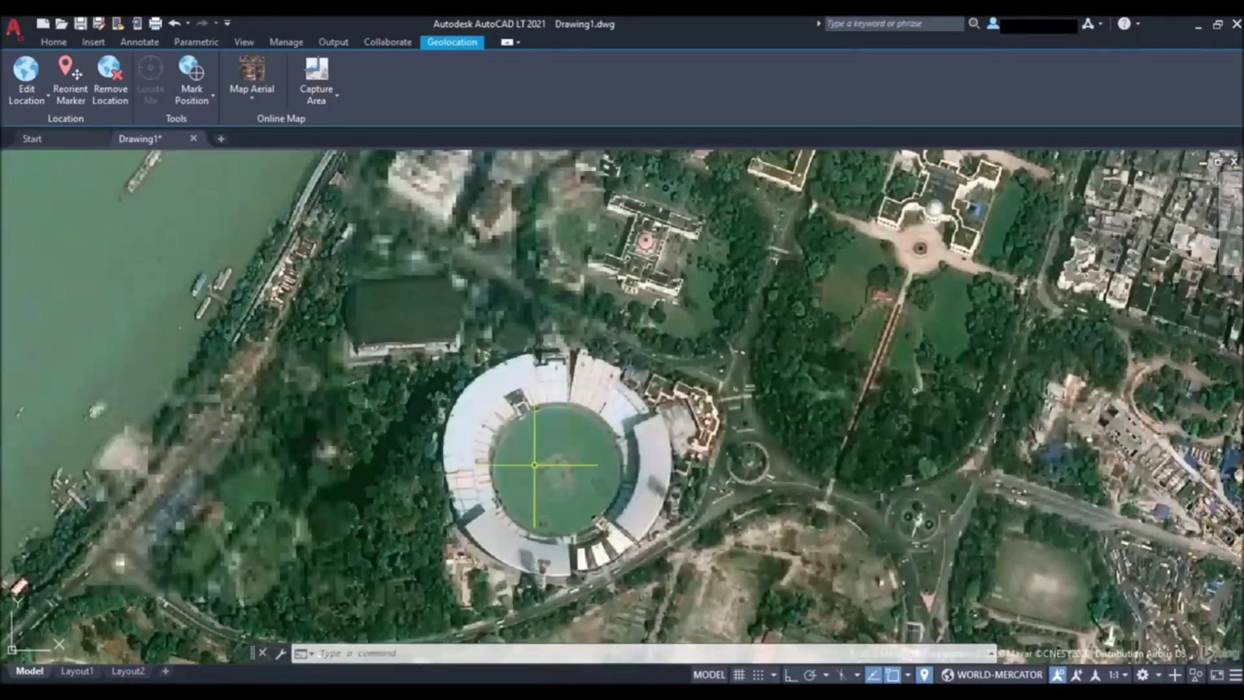
{"action": "scroll", "coordinate": [555, 458], "scroll_direction": "up", "scroll_amount": 2}
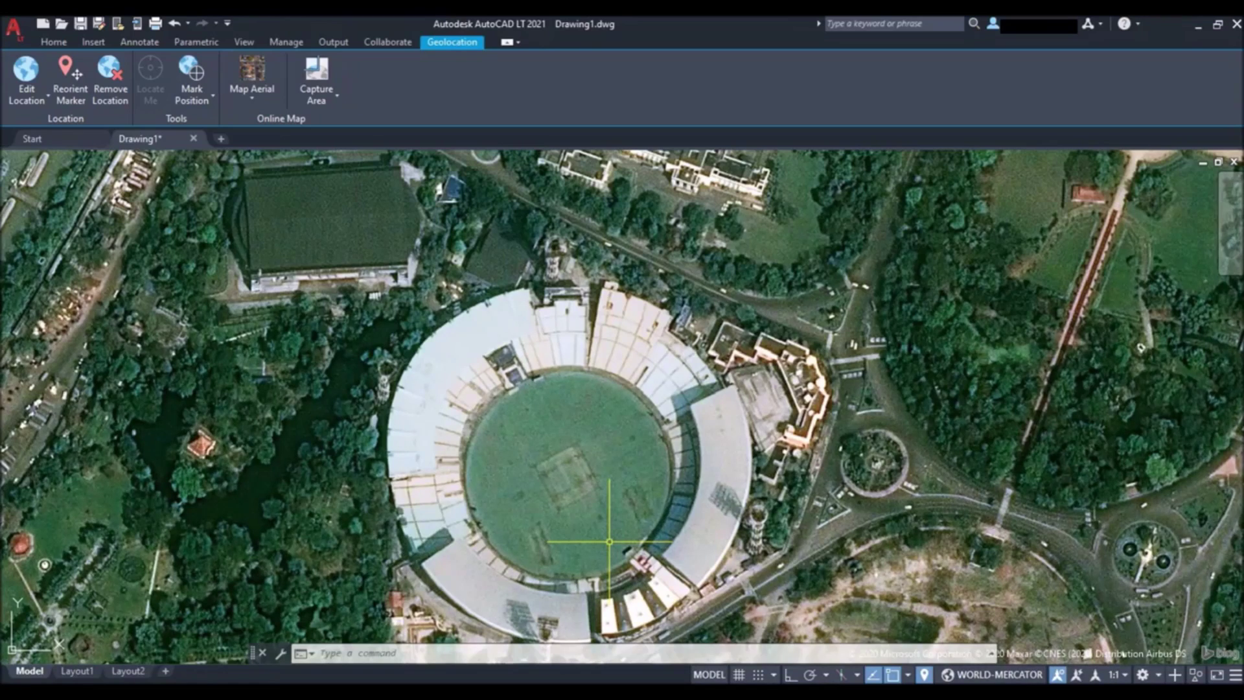
{"action": "type", "text": "C"}
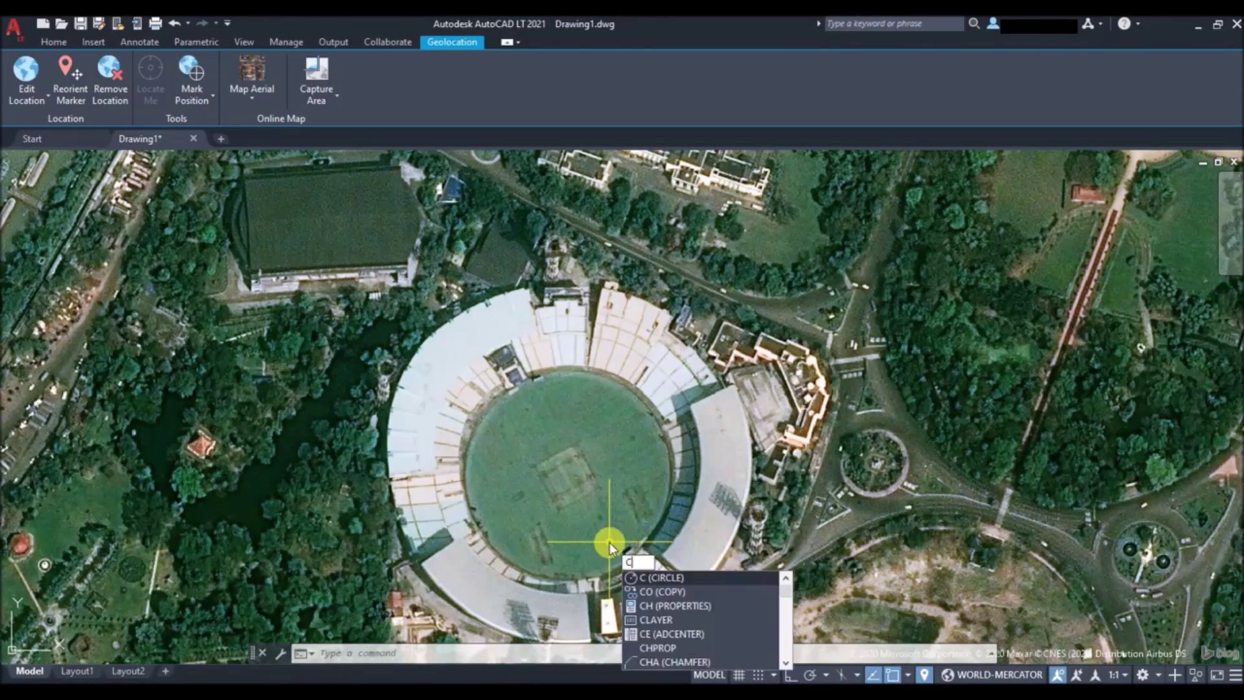
- Draw a two-point circle across opposite edges of the stadium's playing field
{"action": "key", "text": "Return"}
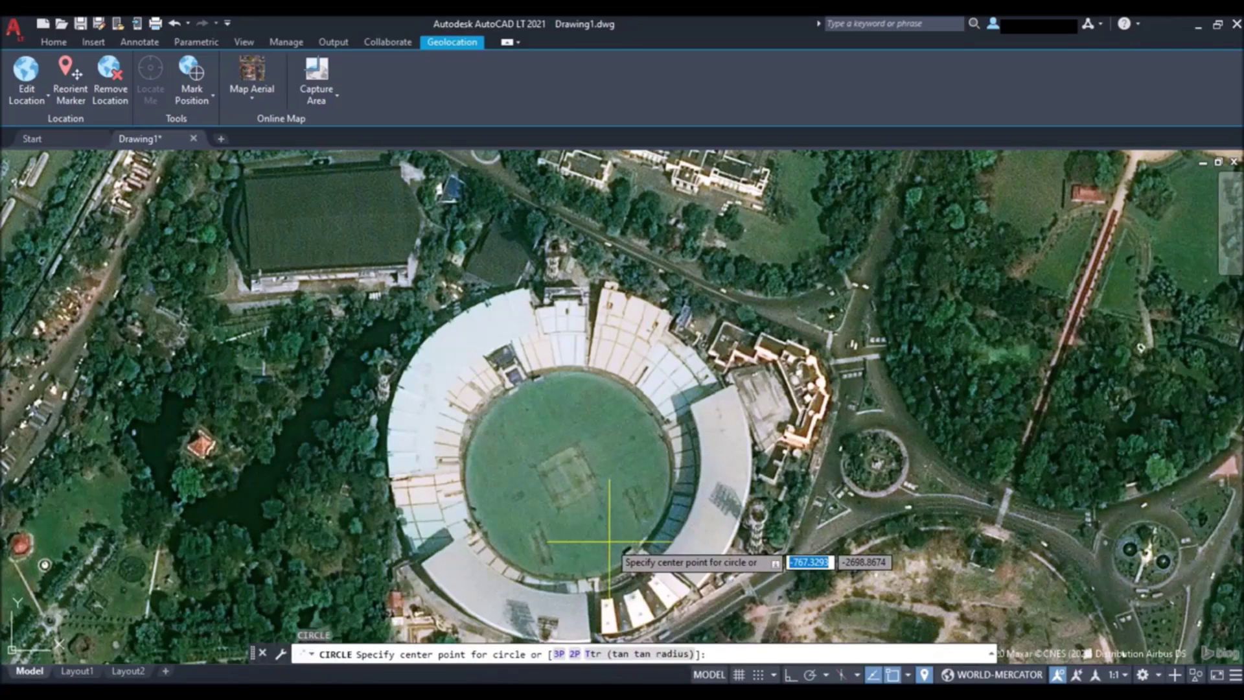
{"action": "left_click", "coordinate": [575, 654]}
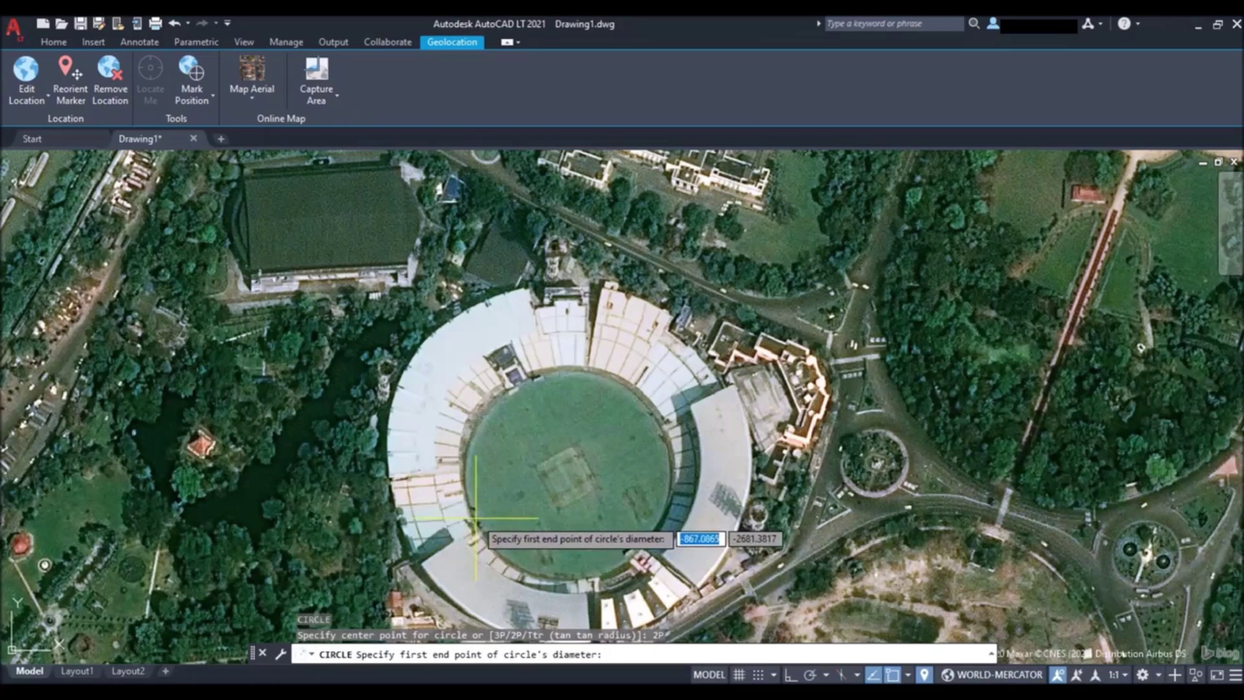
{"action": "left_click", "coordinate": [475, 518]}
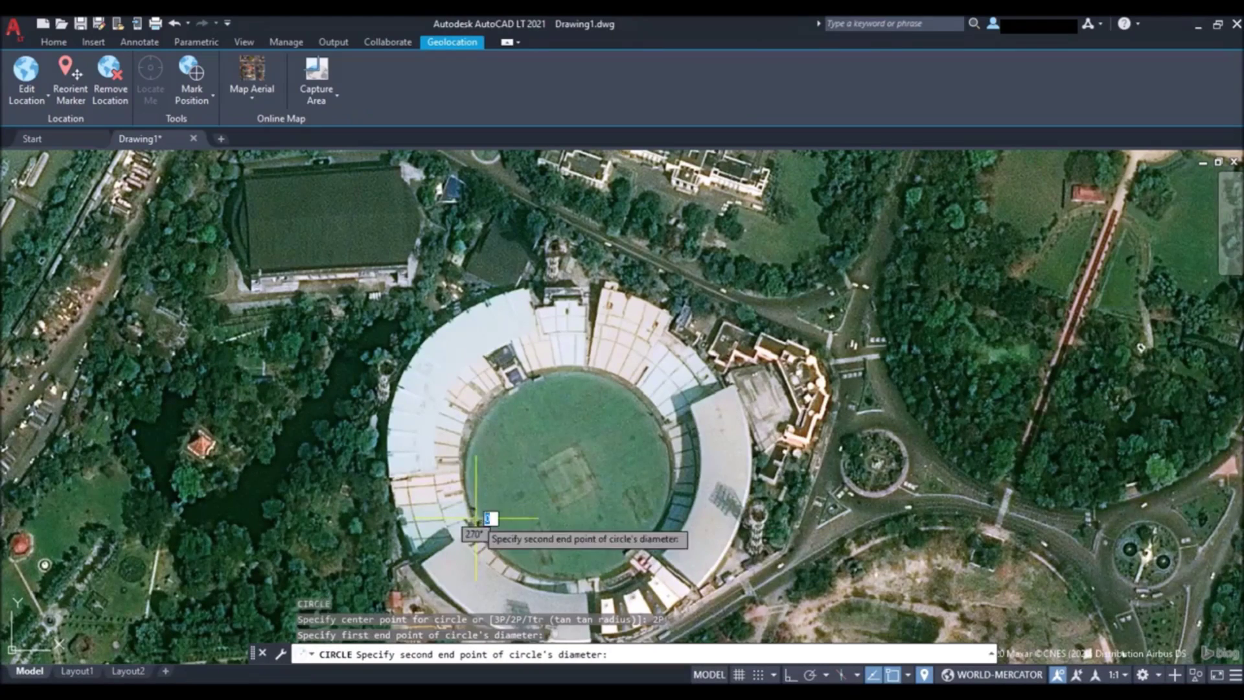
{"action": "left_click", "coordinate": [661, 430]}
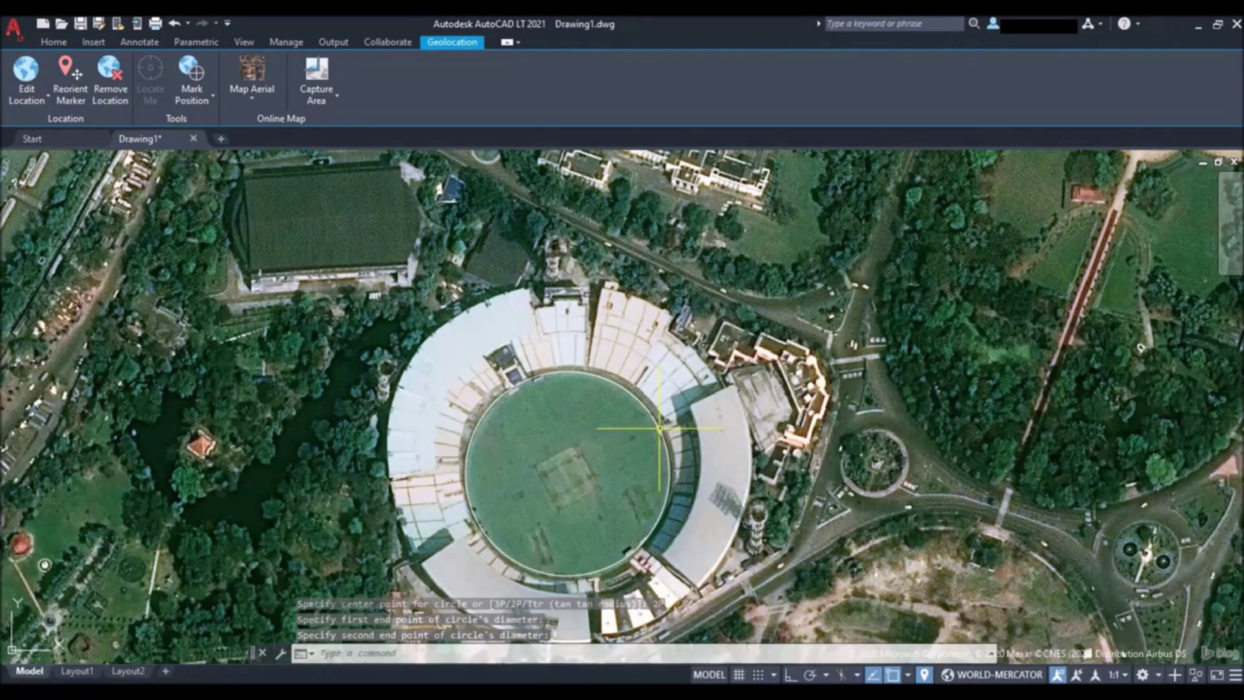
- Start a DIST measurement from the circle's left edge, then cancel it
{"action": "type", "text": "DI"}
{"action": "key", "text": "Return"}
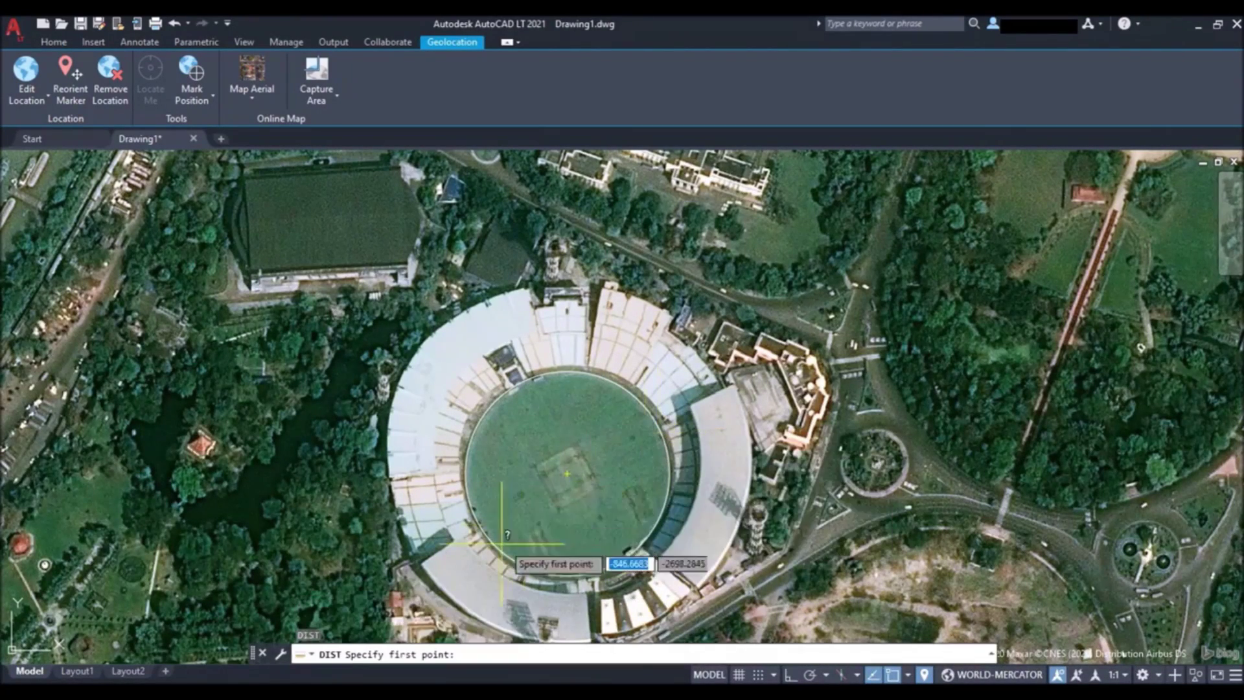
{"action": "left_click", "coordinate": [476, 517]}
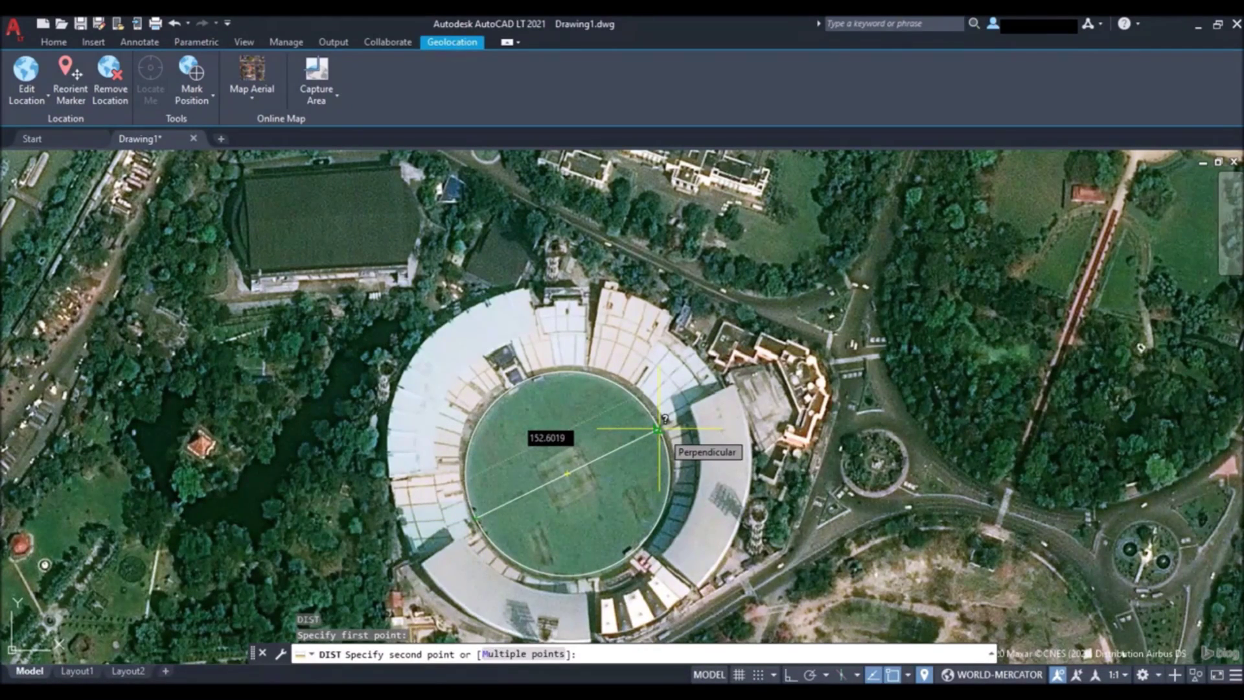
{"action": "key", "text": "Escape"}
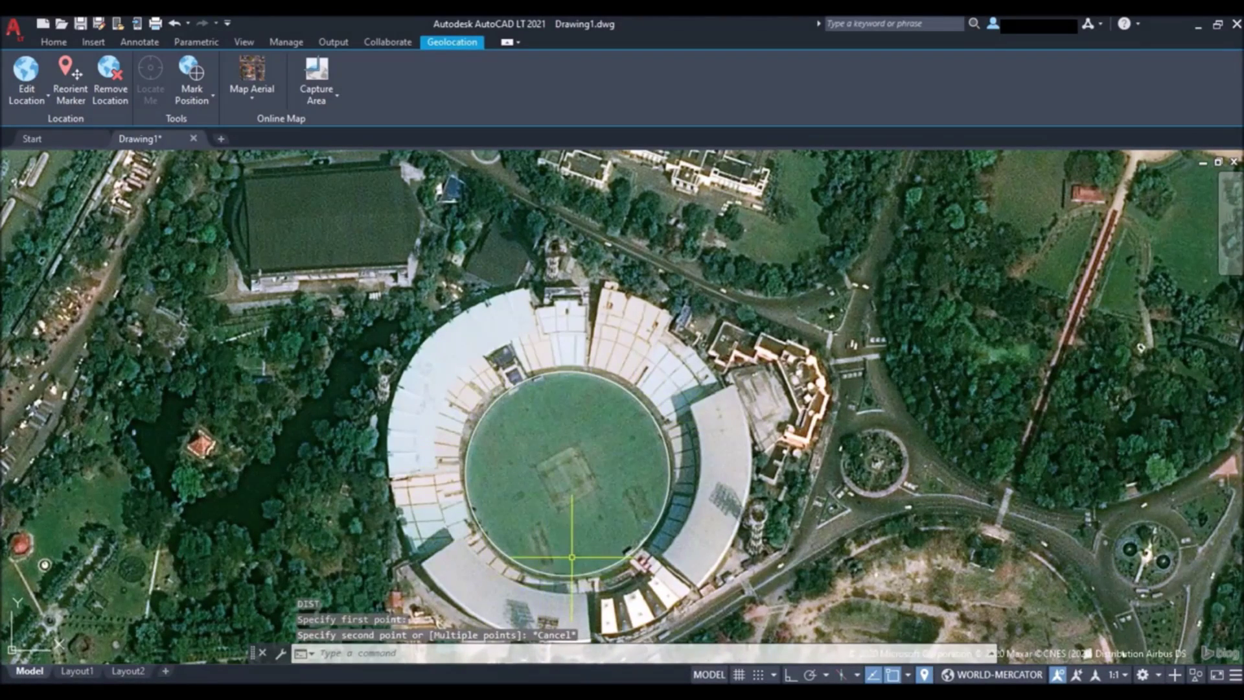
- Measure the field circle by object: area 18289.8386, circumference 479.4131
{"action": "type", "text": "ar"}
{"action": "key", "text": "Return"}
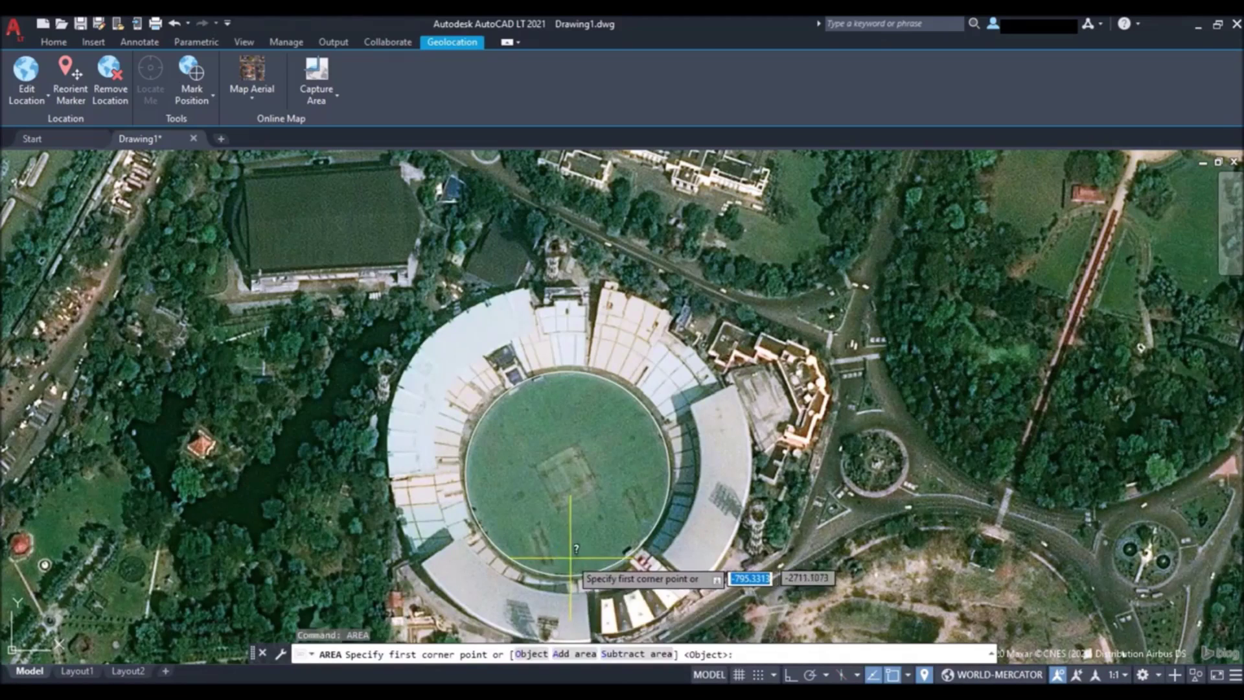
{"action": "left_click", "coordinate": [531, 653]}
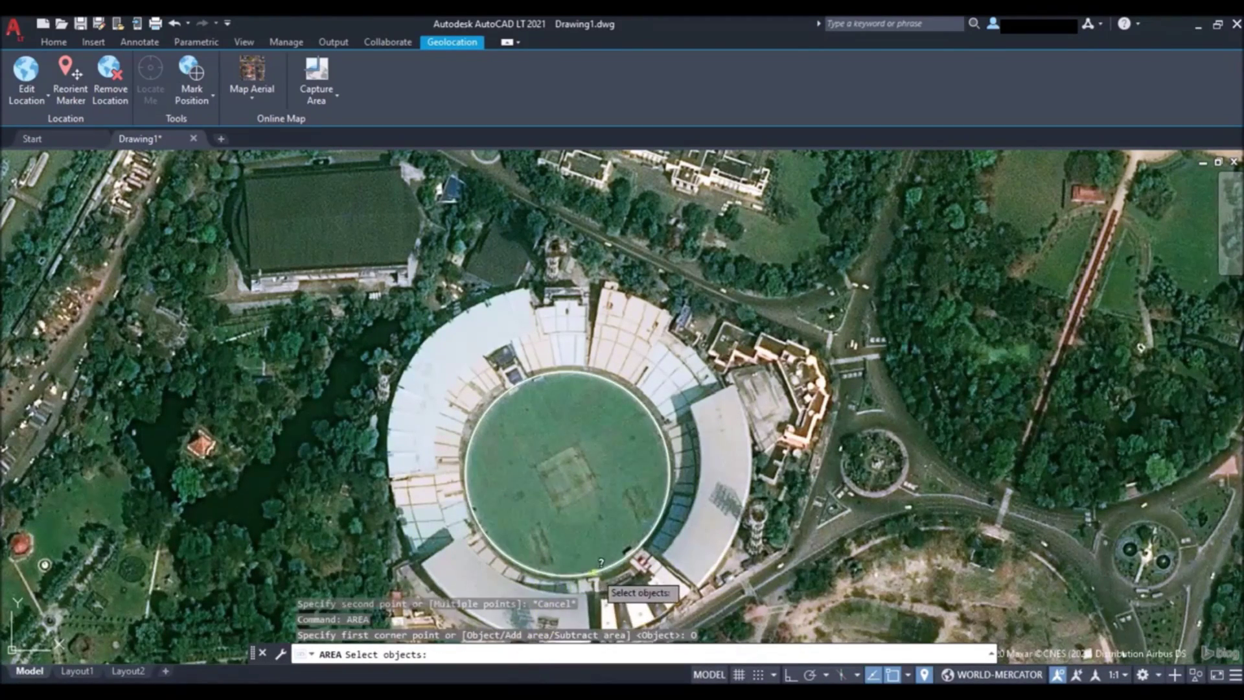
{"action": "left_click", "coordinate": [595, 571]}
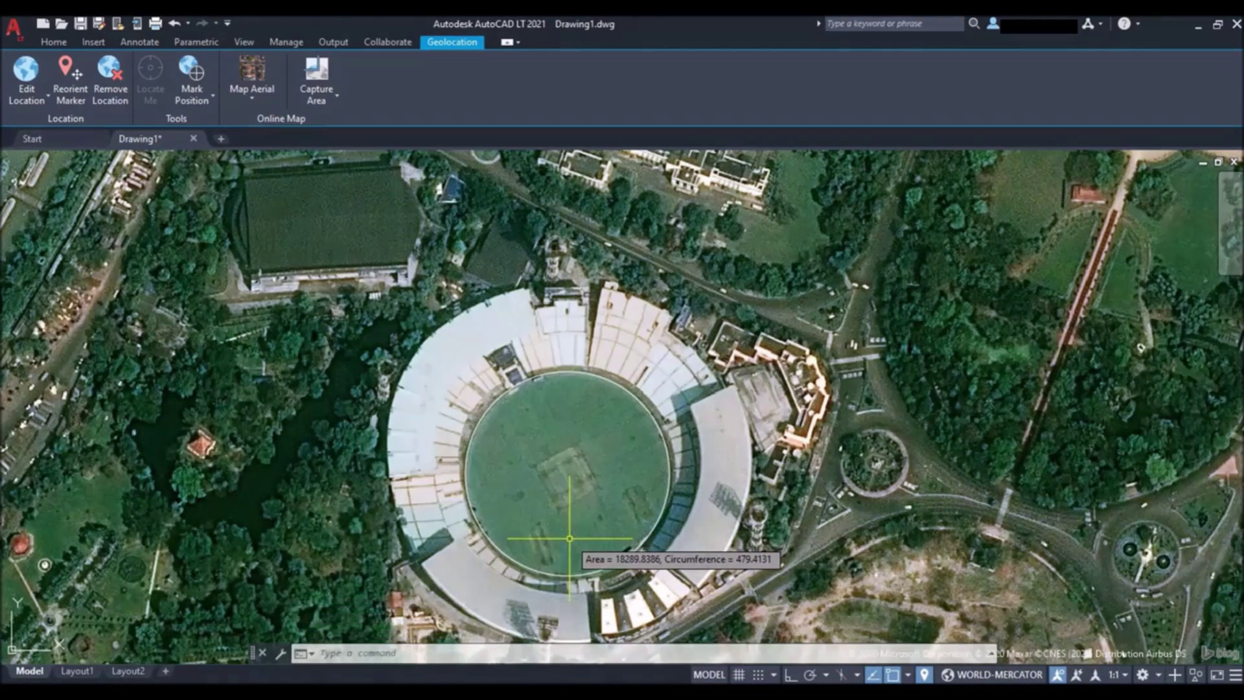
- Zoom in on the dark-roofed building beside the geolocation marker
{"action": "scroll", "coordinate": [568, 532], "scroll_direction": "down", "scroll_amount": 5}
{"action": "scroll", "coordinate": [568, 538], "scroll_direction": "down", "scroll_amount": 5}
{"action": "scroll", "coordinate": [568, 538], "scroll_direction": "down", "scroll_amount": 2}
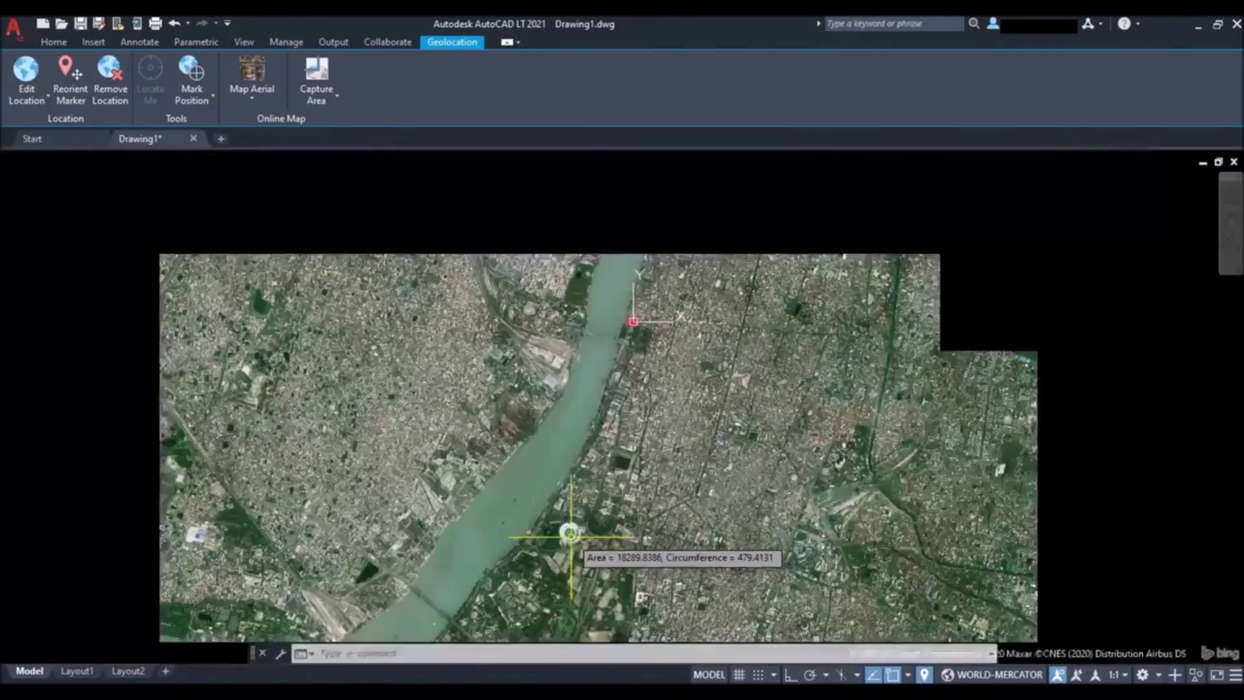
{"action": "scroll", "coordinate": [636, 321], "scroll_direction": "up", "scroll_amount": 3}
{"action": "scroll", "coordinate": [615, 348], "scroll_direction": "up", "scroll_amount": 3}
{"action": "scroll", "coordinate": [615, 348], "scroll_direction": "up", "scroll_amount": 3}
{"action": "scroll", "coordinate": [612, 350], "scroll_direction": "up", "scroll_amount": 3}
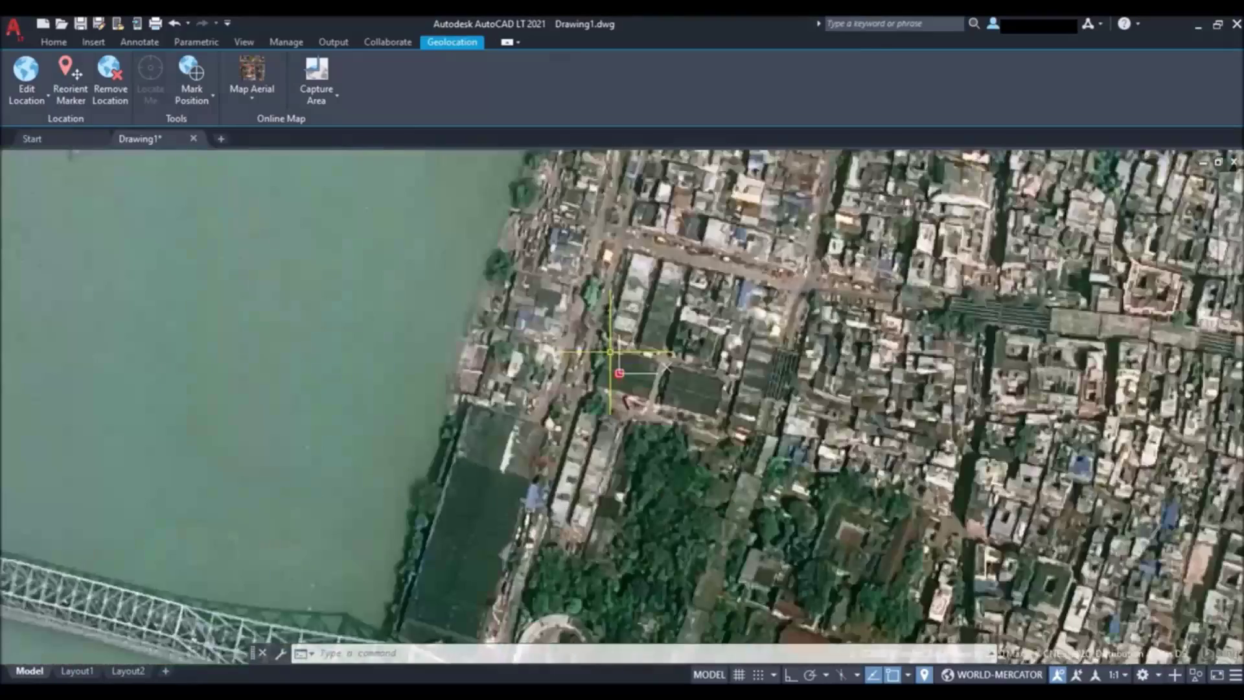
{"action": "scroll", "coordinate": [610, 352], "scroll_direction": "up", "scroll_amount": 3}
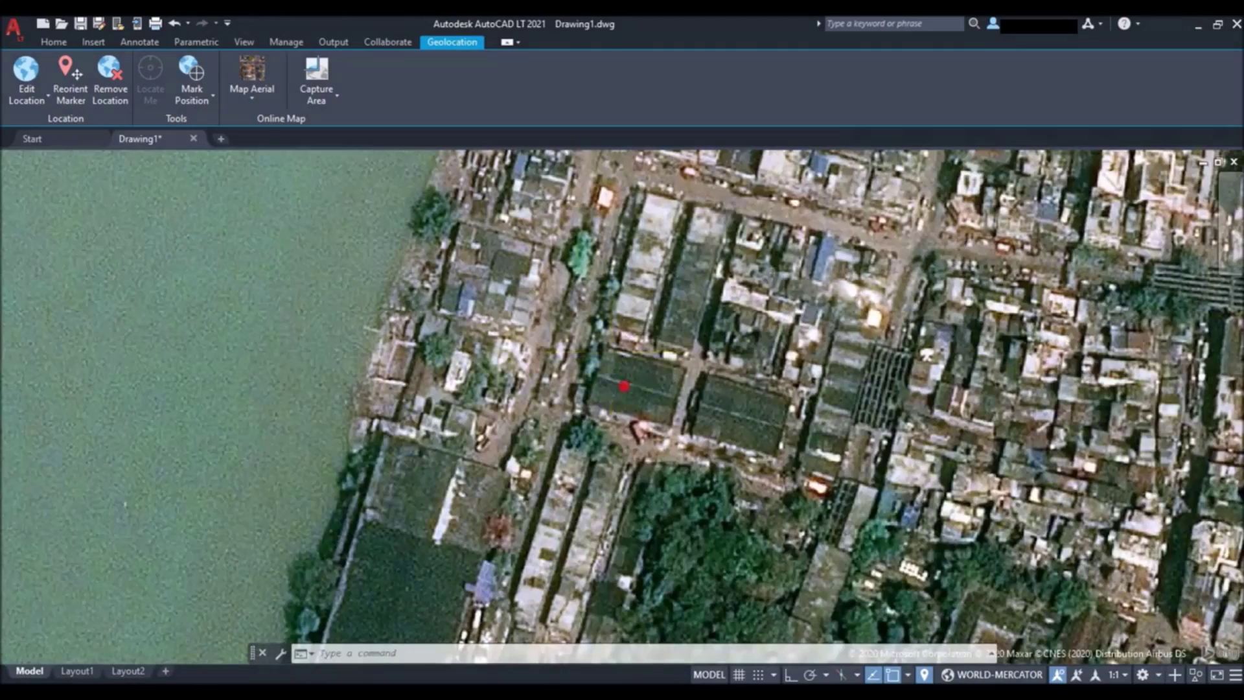
{"action": "scroll", "coordinate": [593, 382], "scroll_direction": "up", "scroll_amount": 3}
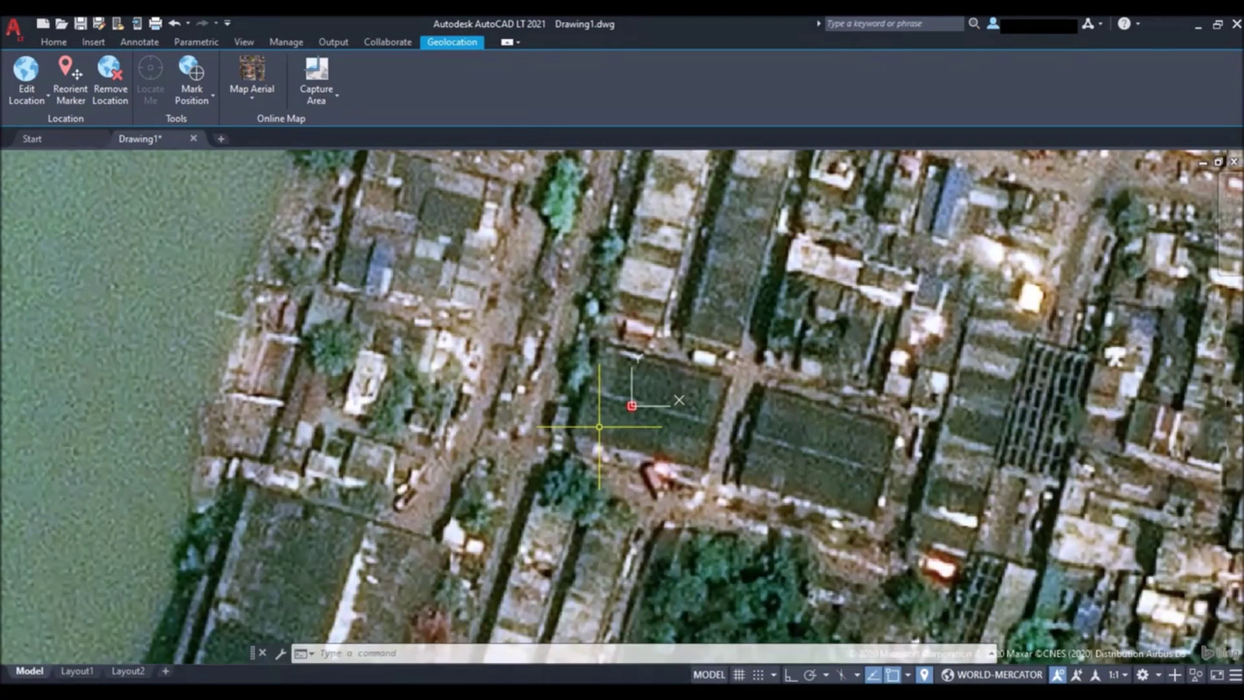
- Trace the dark-roofed building's corners with a closed polyline
{"action": "type", "text": "PL"}
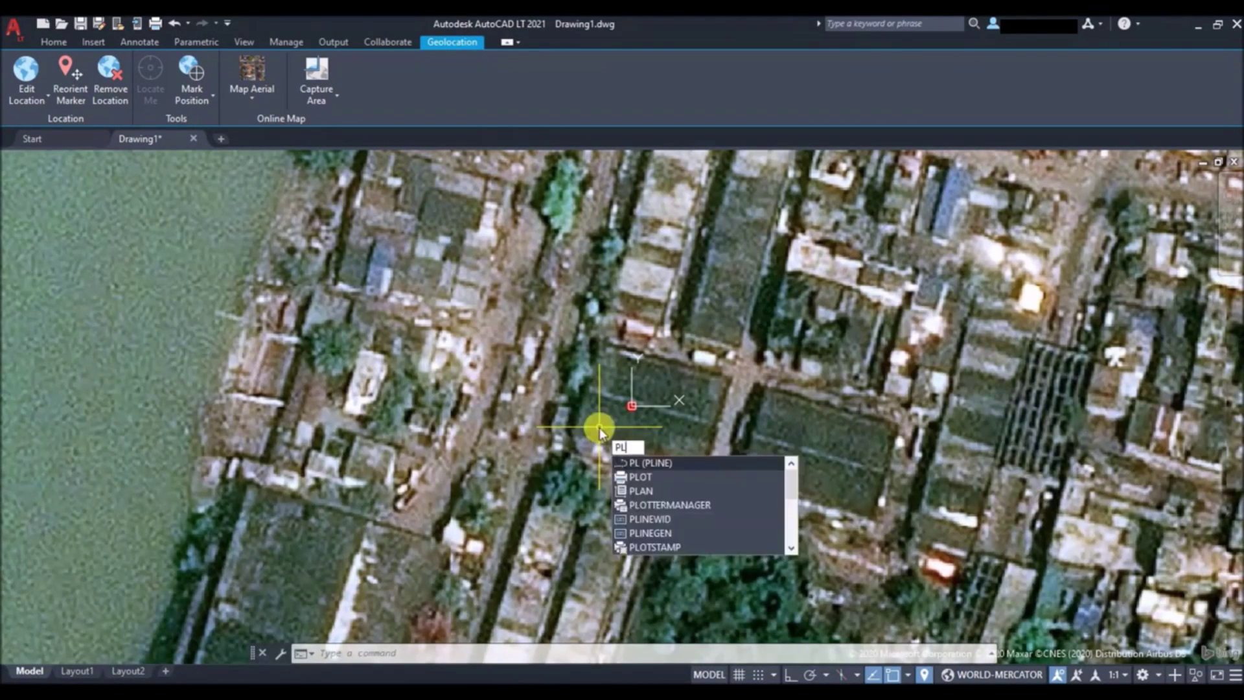
{"action": "key", "text": "Return"}
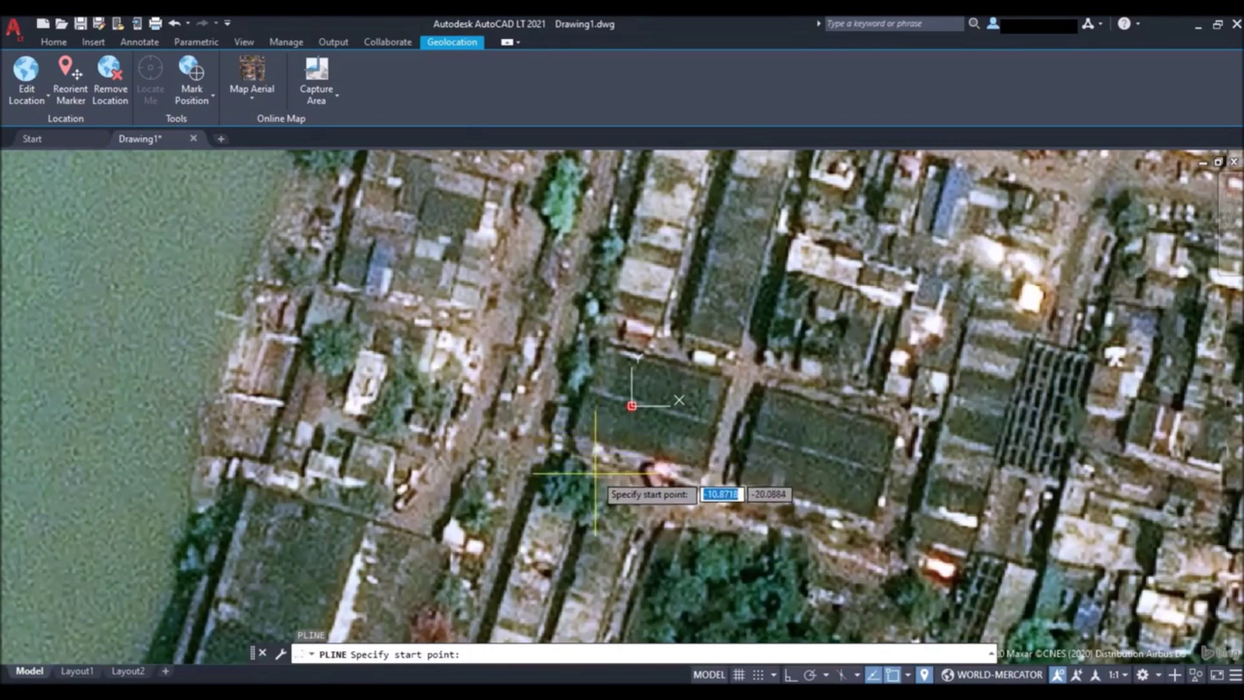
{"action": "left_click", "coordinate": [581, 430]}
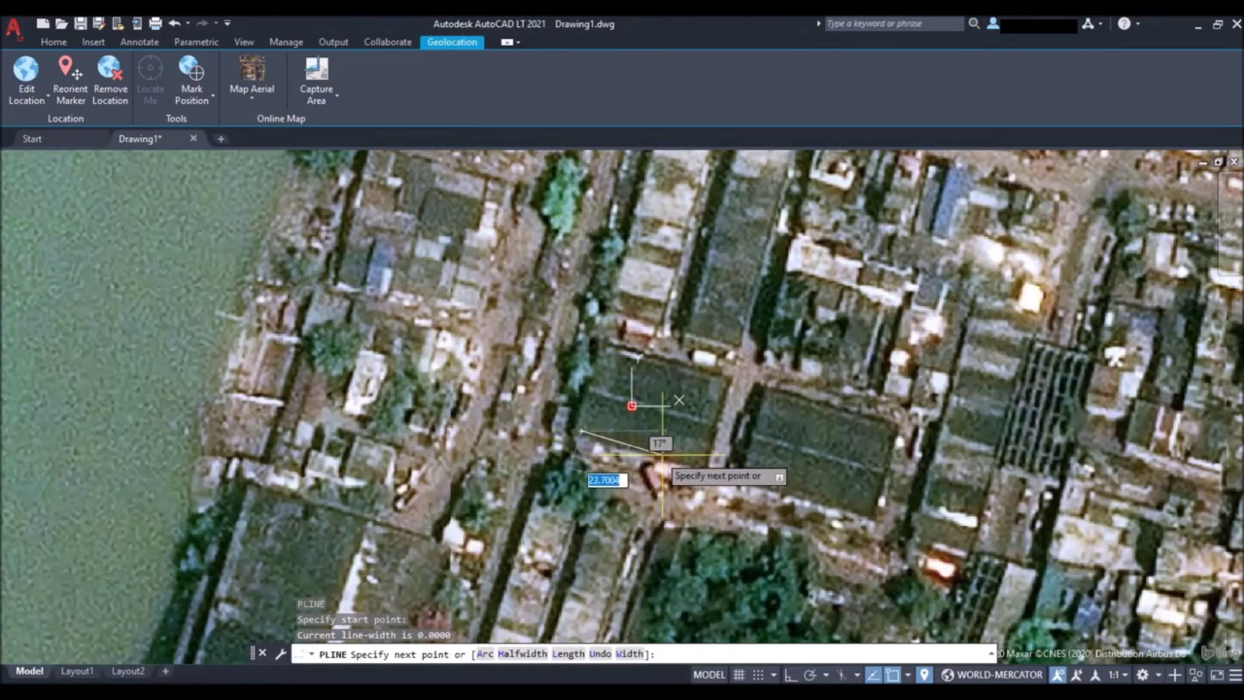
{"action": "left_click", "coordinate": [722, 381]}
{"action": "left_click", "coordinate": [605, 349]}
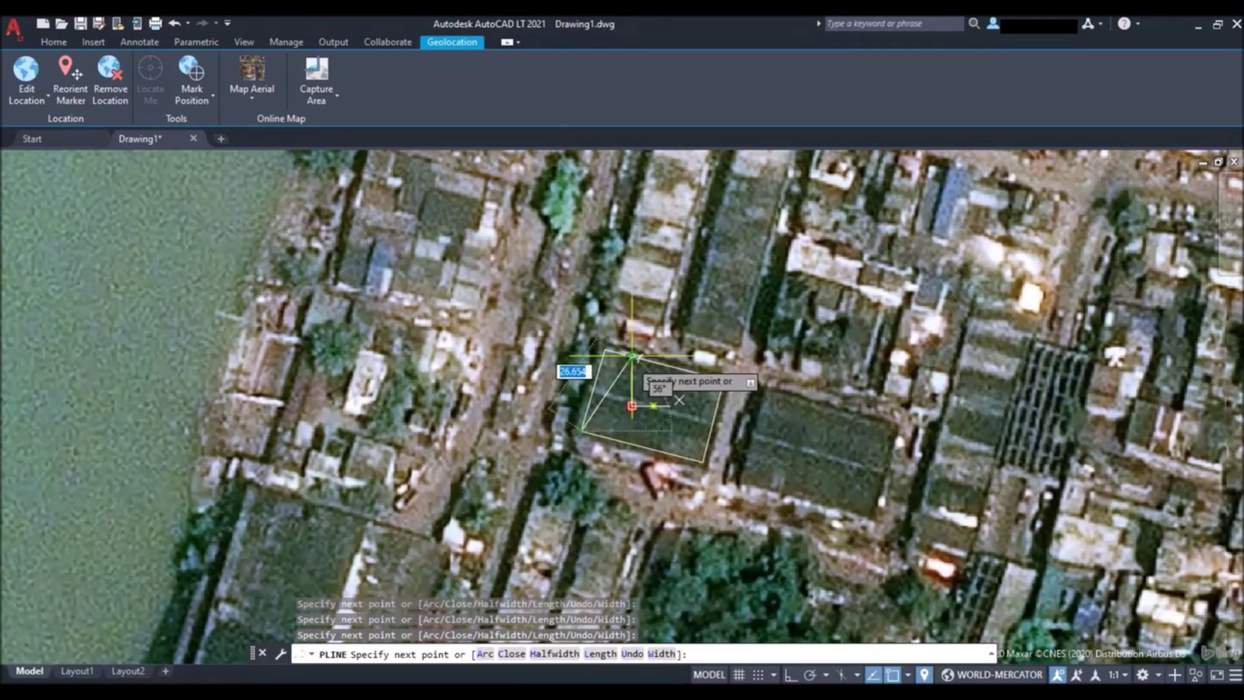
{"action": "key", "text": "Return"}
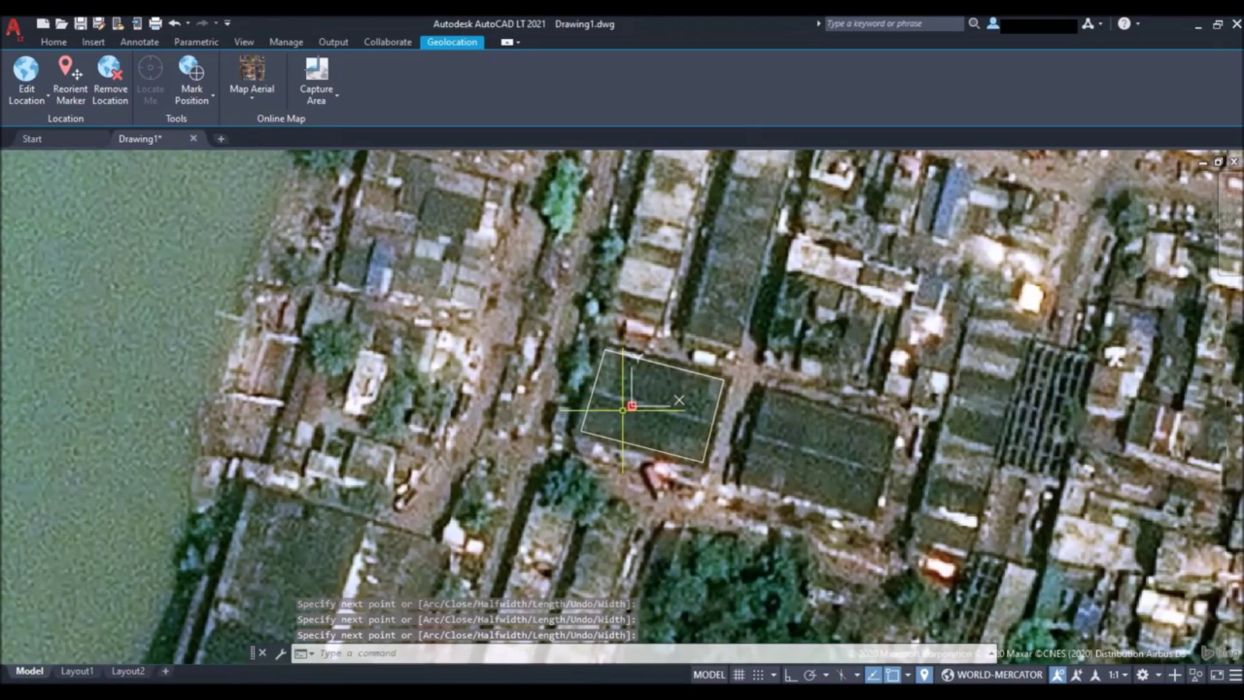
- Measure the building outline by object: area 920.3081, length 123.5537
{"action": "type", "text": "rea"}
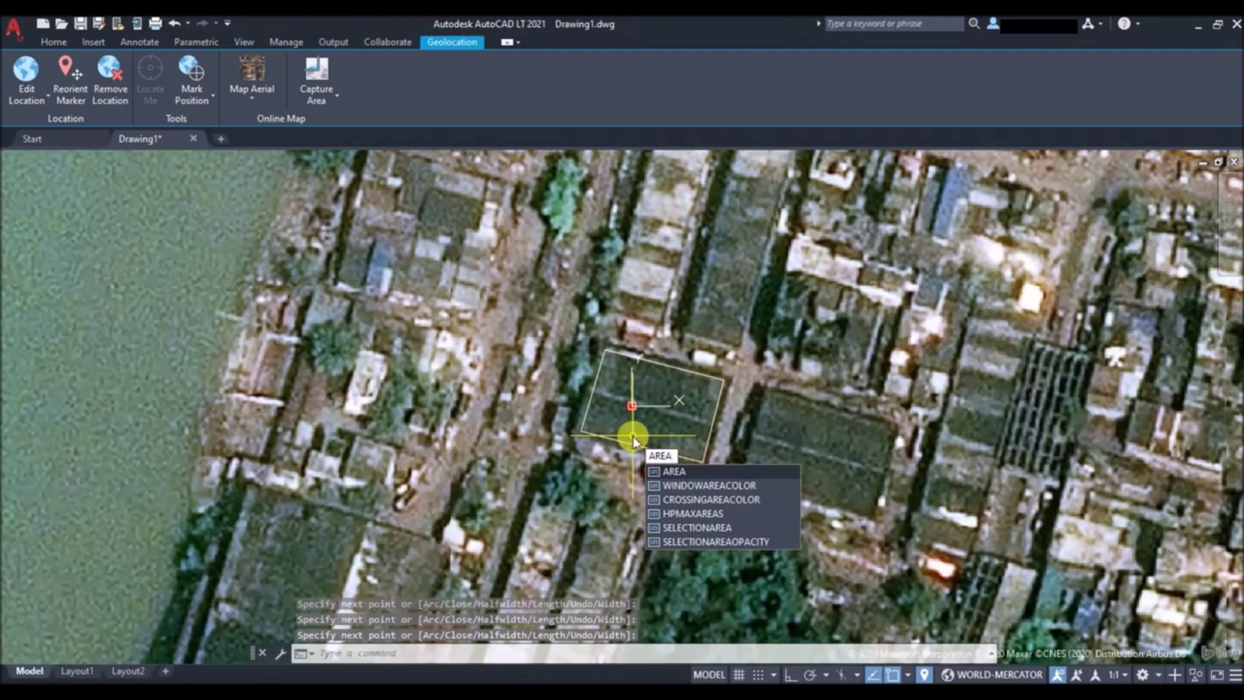
{"action": "key", "text": "Return"}
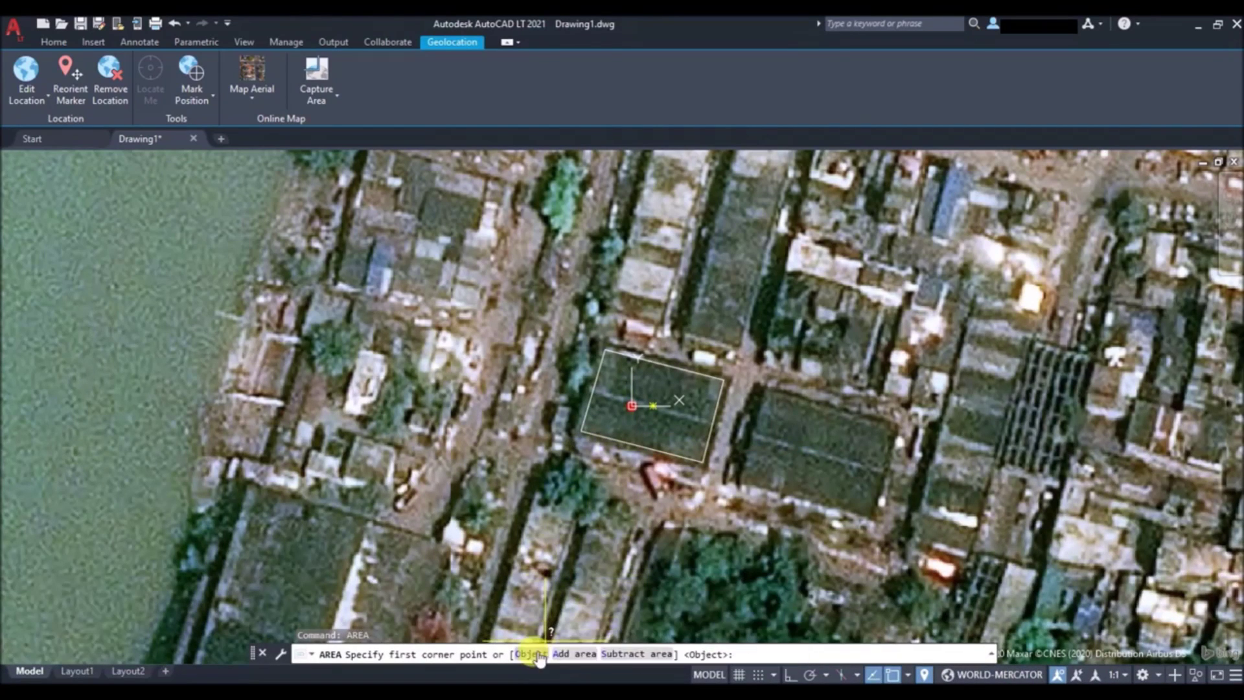
{"action": "left_click", "coordinate": [530, 654]}
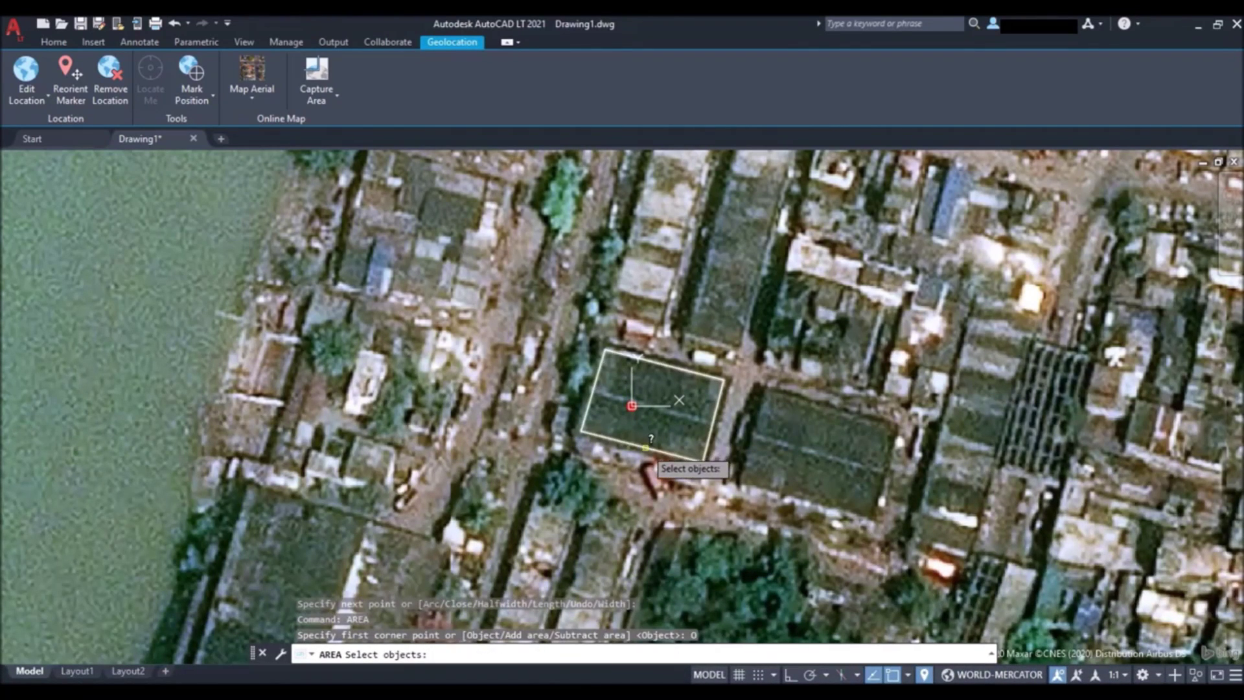
{"action": "left_click", "coordinate": [645, 446]}
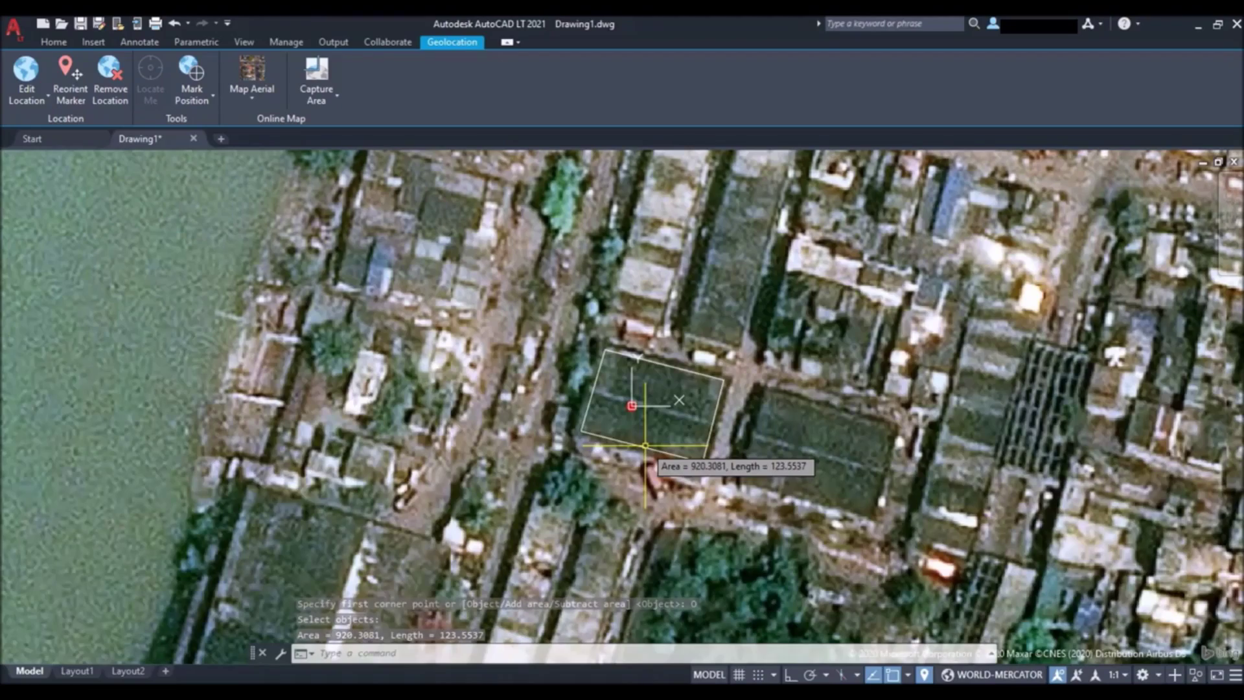
- Frame the river and bridge, then start a Capture Viewport map image
{"action": "scroll", "coordinate": [649, 400], "scroll_direction": "down", "scroll_amount": 5}
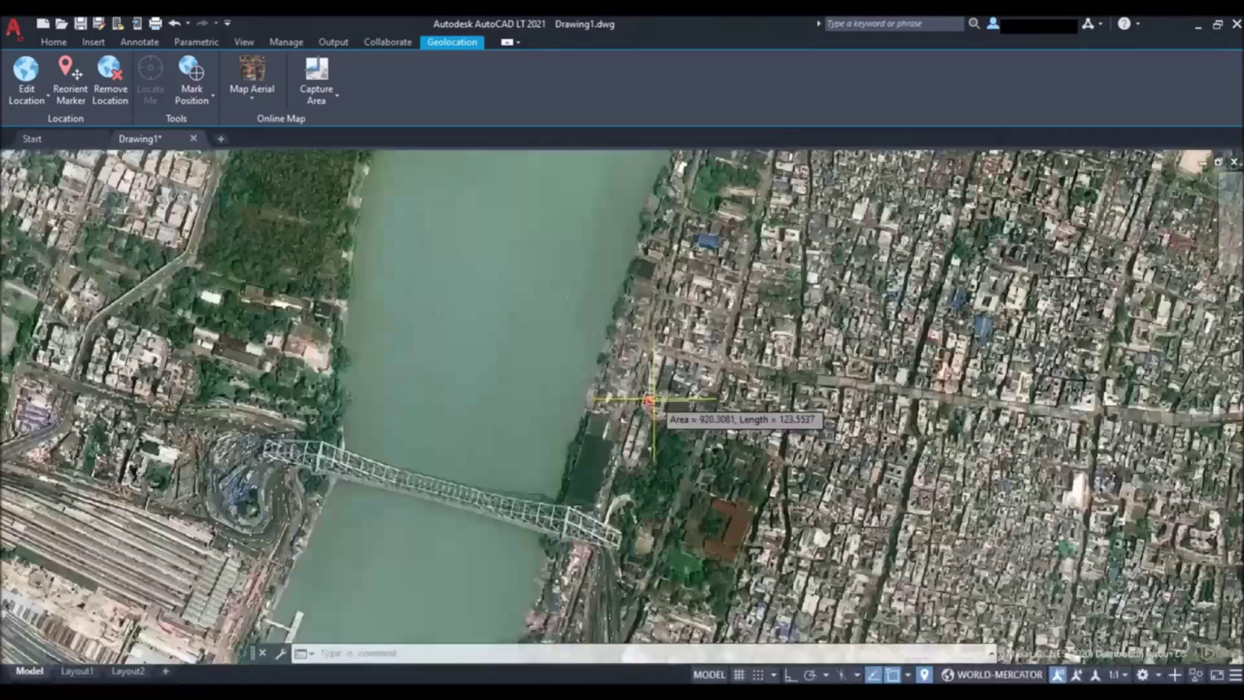
{"action": "left_click", "coordinate": [569, 416]}
{"action": "mouse_move", "coordinate": [569, 417]}
{"action": "middle_mouse_down"}
{"action": "mouse_move", "coordinate": [605, 361]}
{"action": "mouse_move", "coordinate": [658, 368]}
{"action": "middle_mouse_up"}
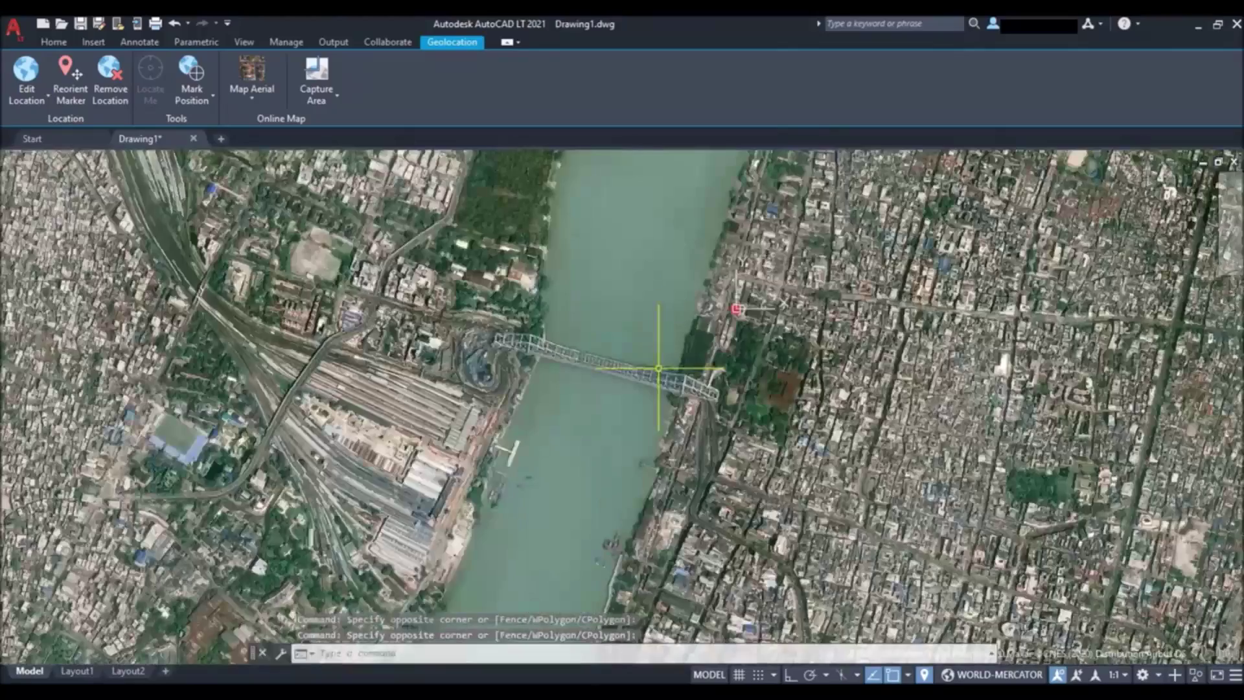
{"action": "scroll", "coordinate": [659, 360], "scroll_direction": "up", "scroll_amount": 2}
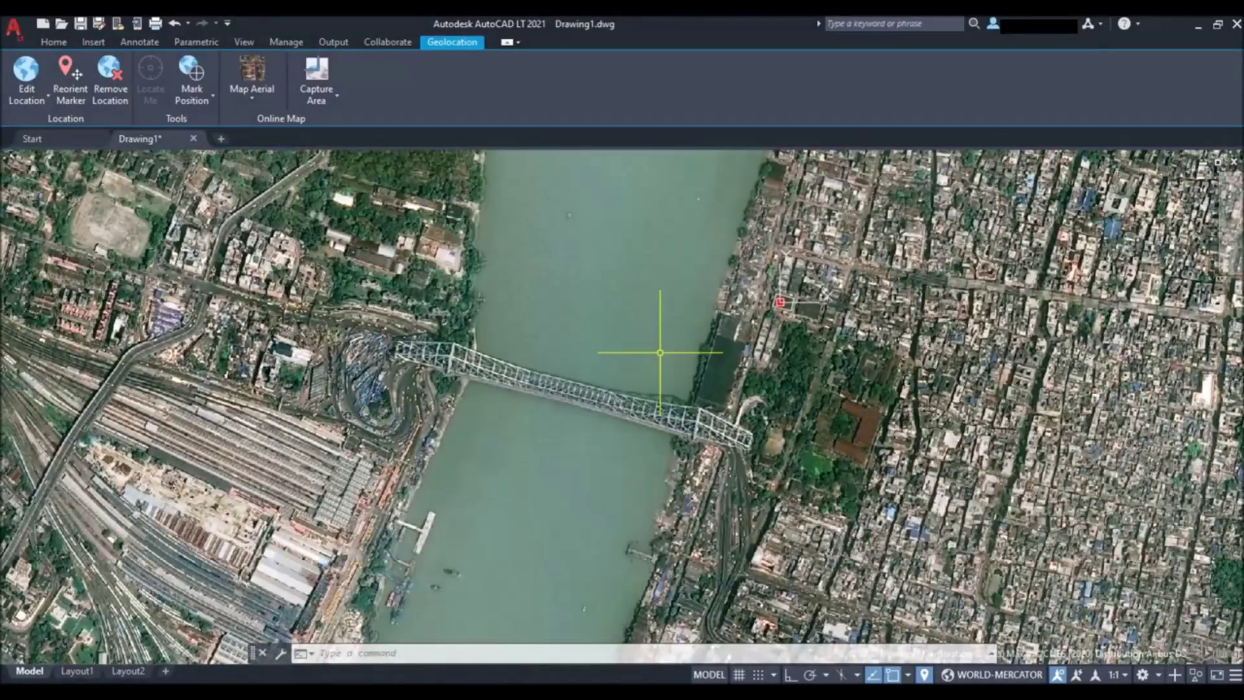
{"action": "left_click", "coordinate": [335, 103]}
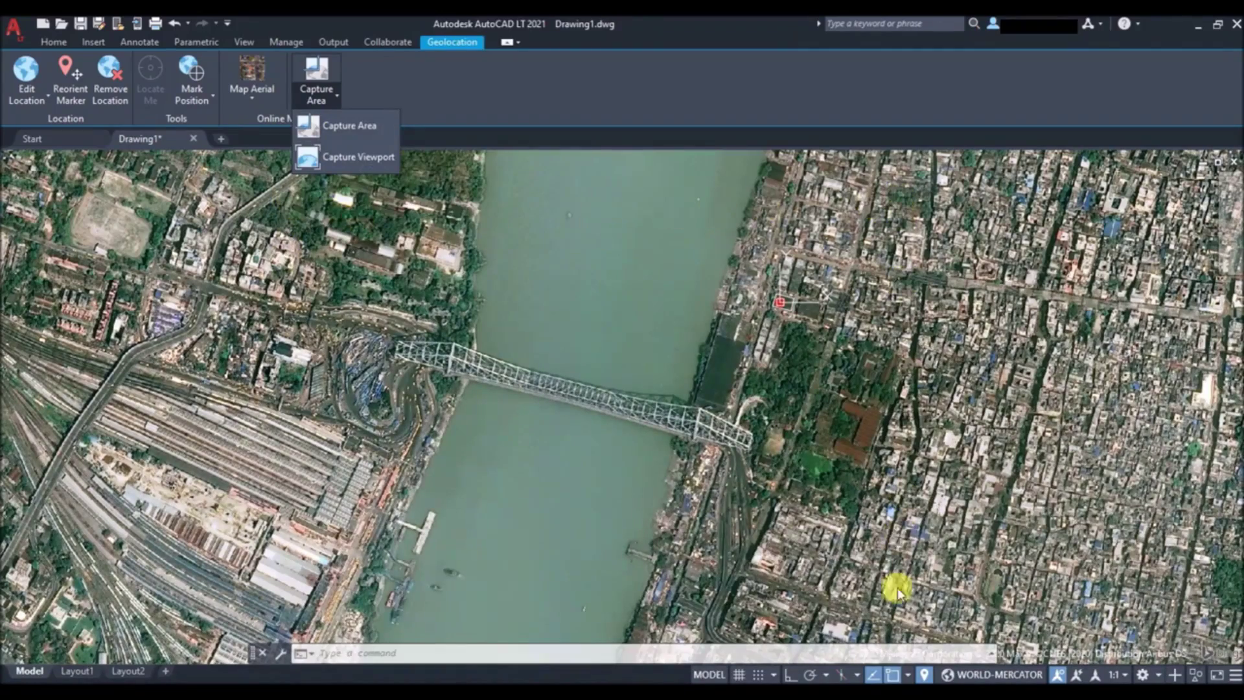
{"action": "left_click", "coordinate": [357, 157]}
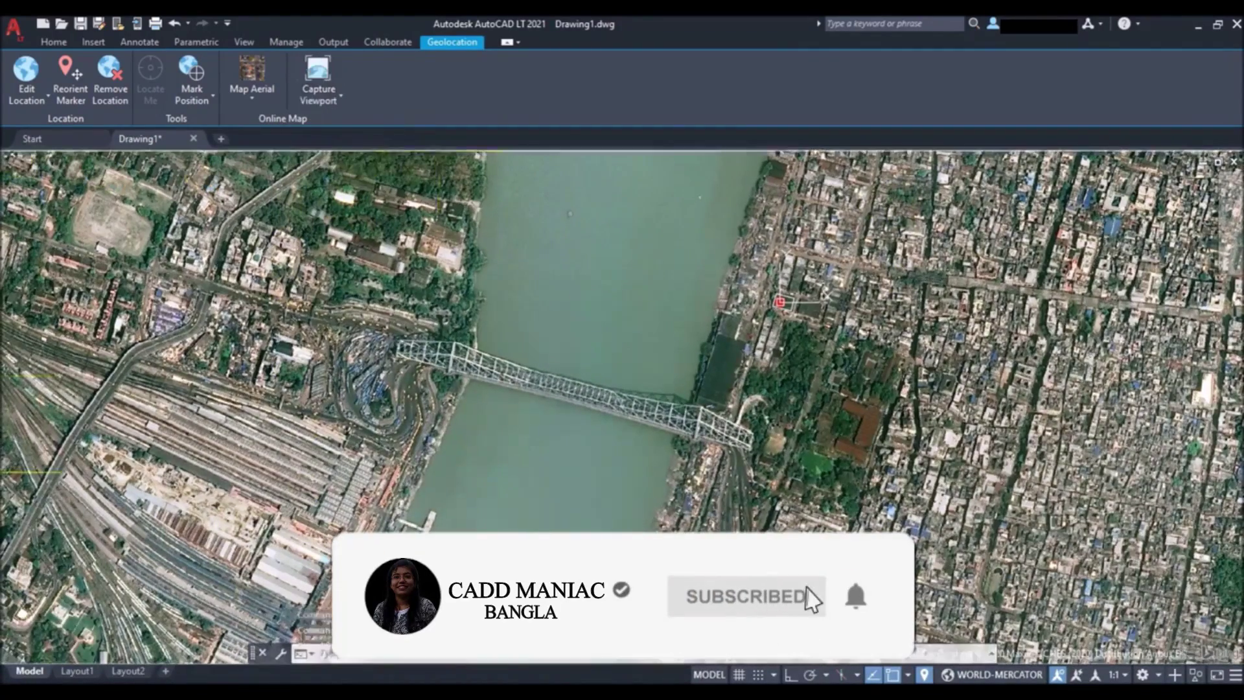
{"action": "scroll", "coordinate": [645, 379], "scroll_direction": "down", "scroll_amount": 2}
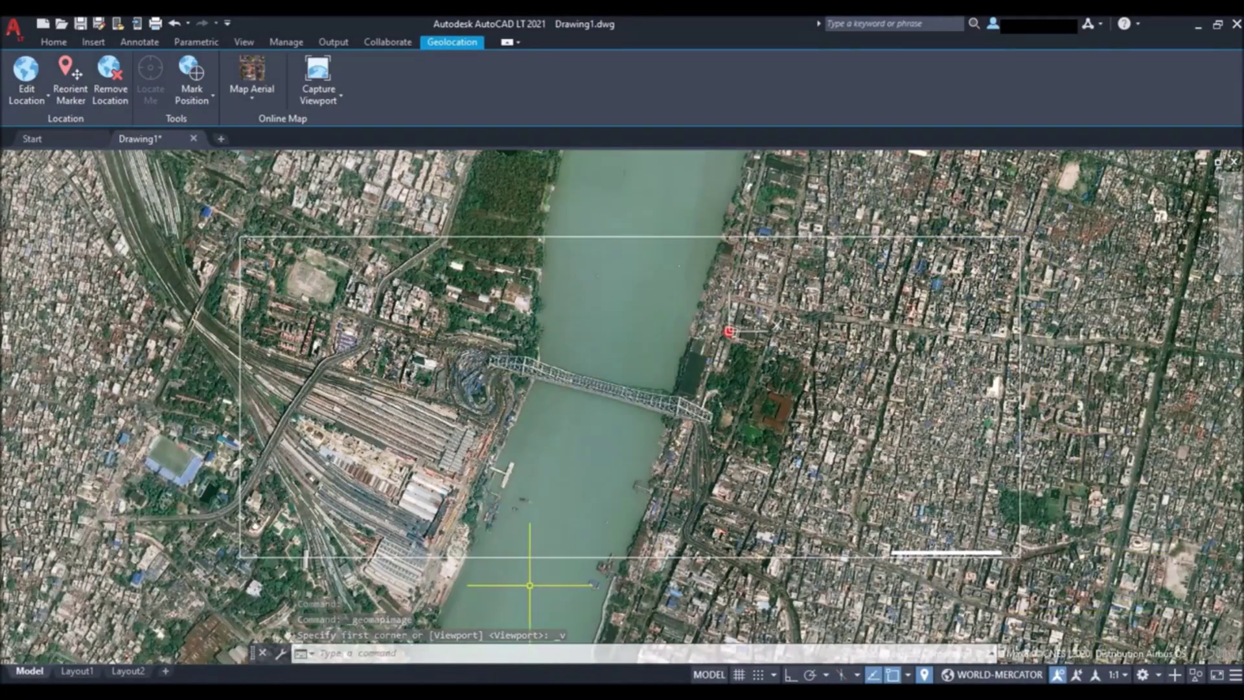
{"action": "left_click", "coordinate": [258, 98]}
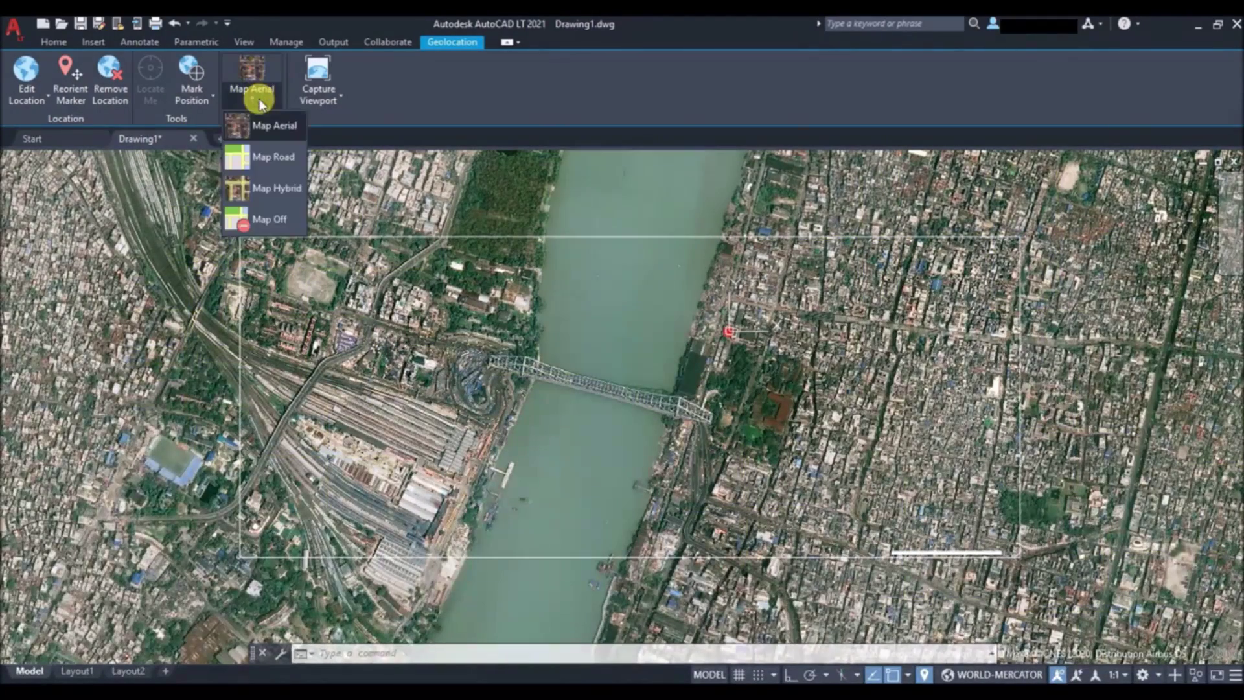
{"action": "left_click", "coordinate": [271, 217]}
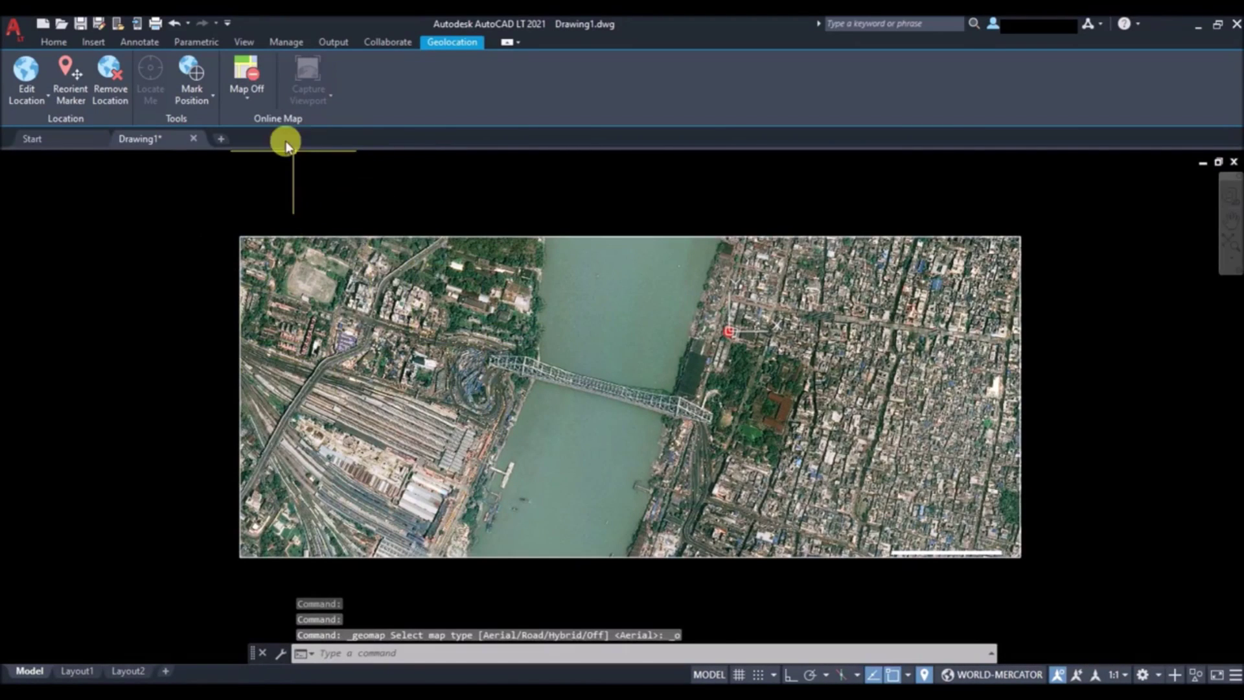
{"action": "left_click", "coordinate": [252, 105]}
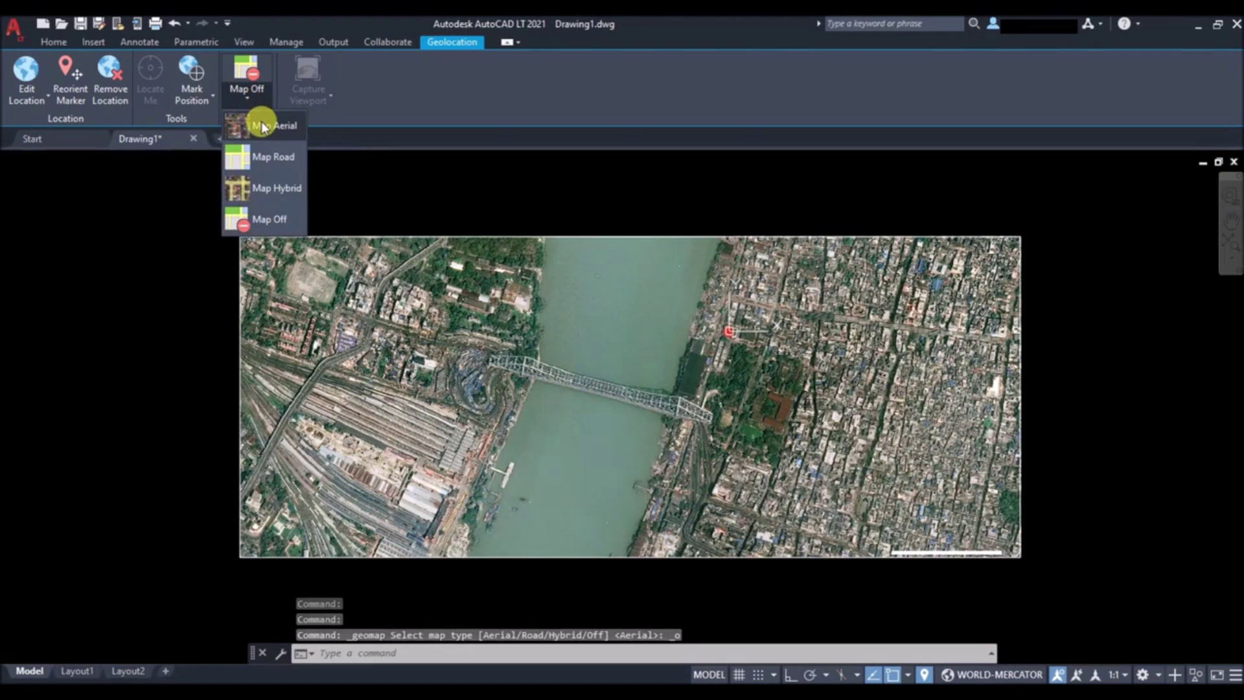
{"action": "left_click", "coordinate": [275, 163]}
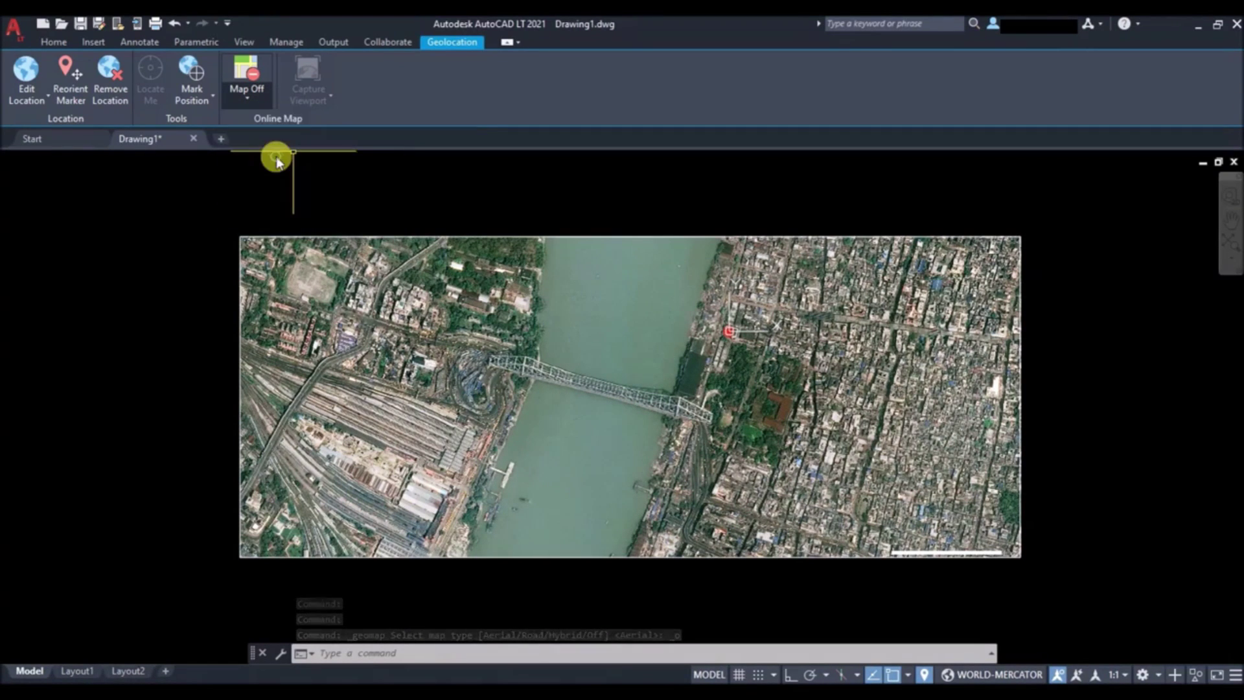
{"action": "left_click", "coordinate": [247, 99]}
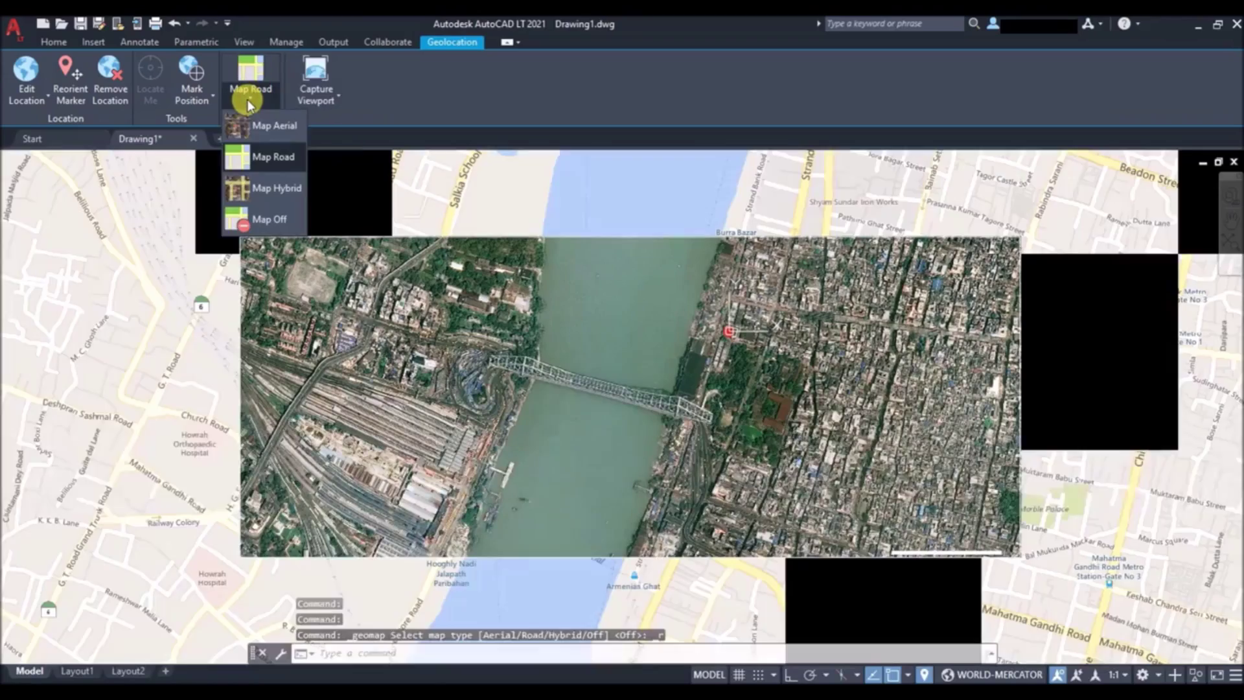
{"action": "left_click", "coordinate": [277, 127]}
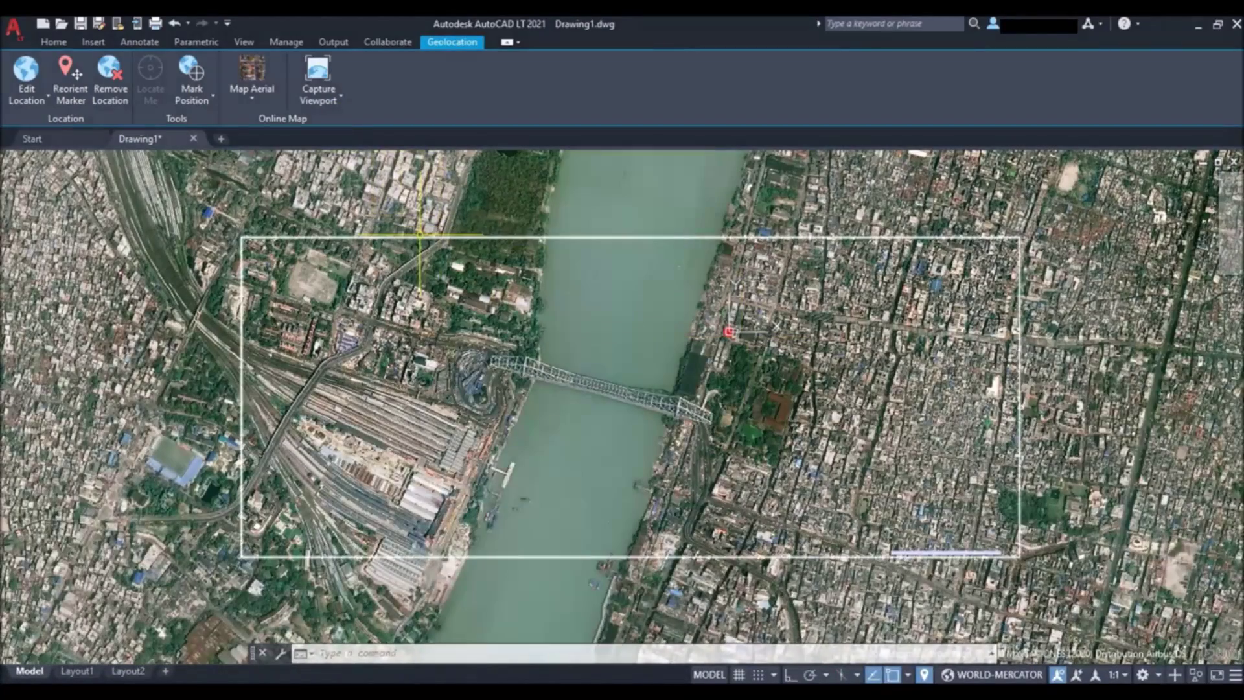
- Delete the captured map image and zoom in on the bridge
{"action": "left_click", "coordinate": [420, 236]}
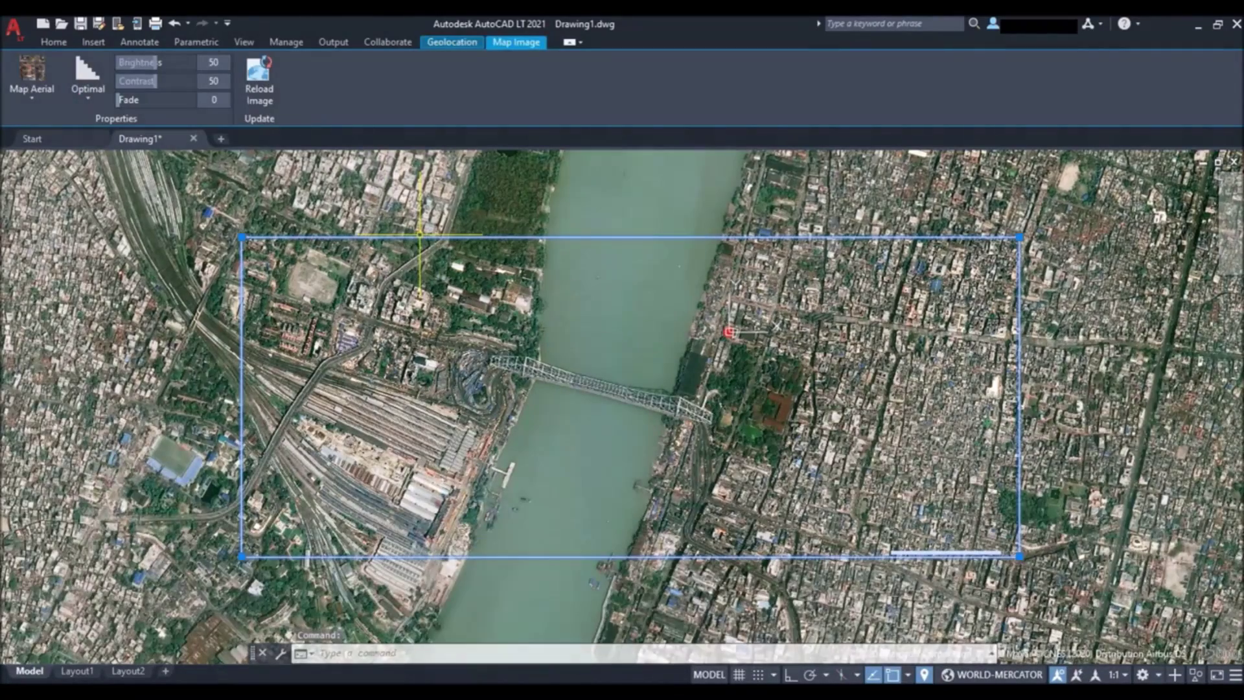
{"action": "key", "text": "Delete"}
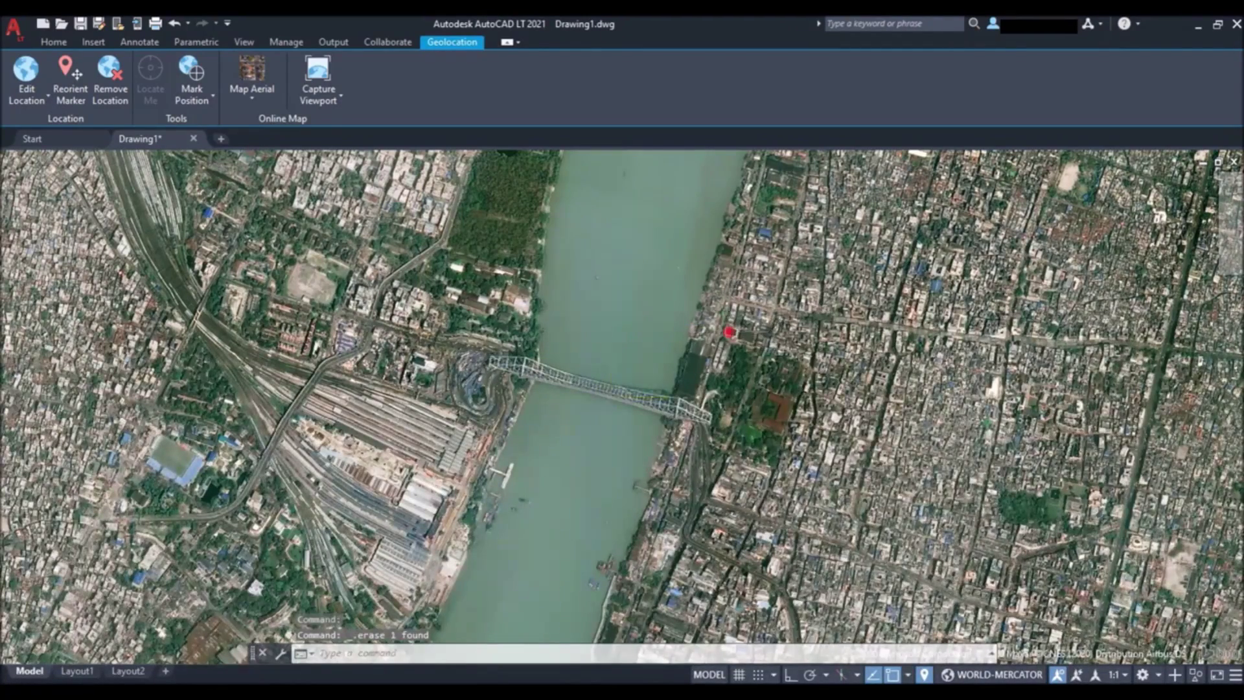
{"action": "scroll", "coordinate": [606, 397], "scroll_direction": "up", "scroll_amount": 2}
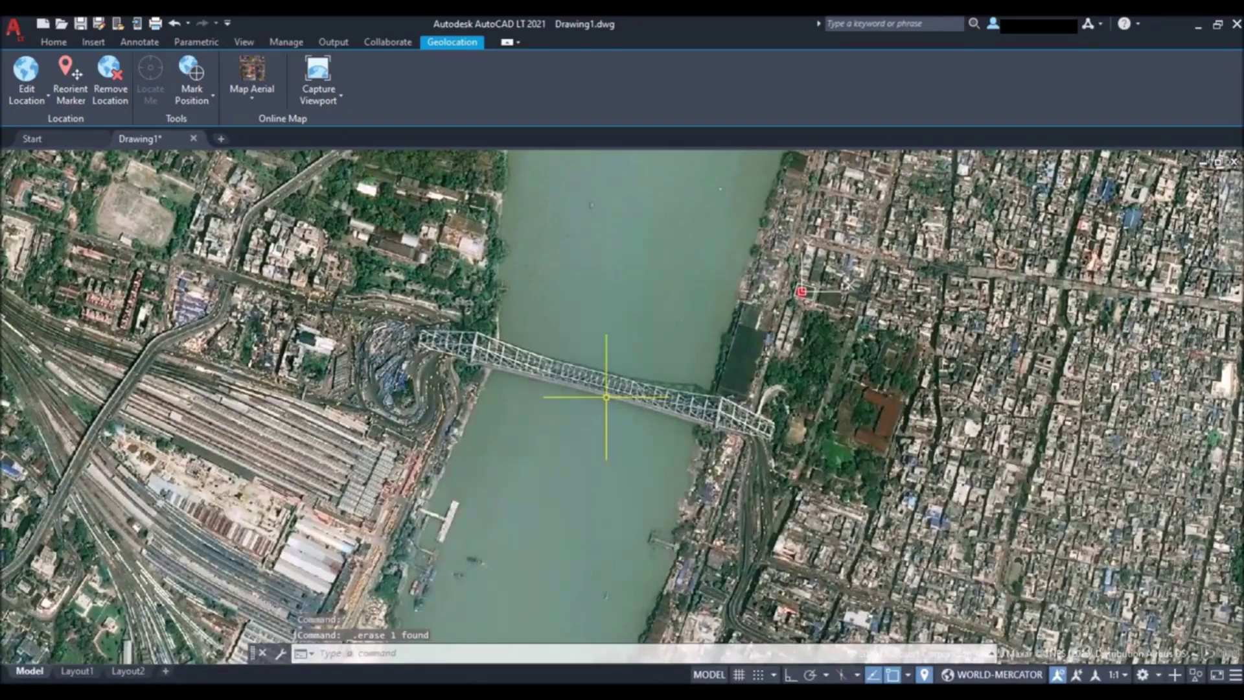
{"action": "scroll", "coordinate": [605, 397], "scroll_direction": "up", "scroll_amount": 2}
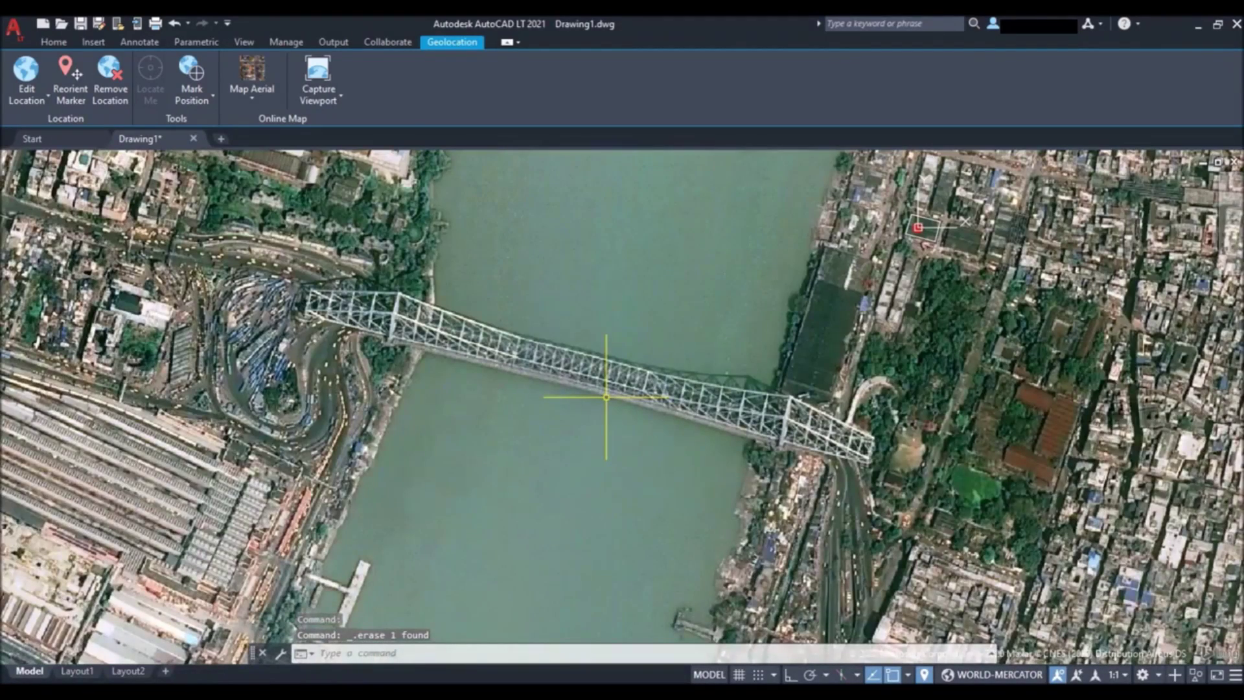